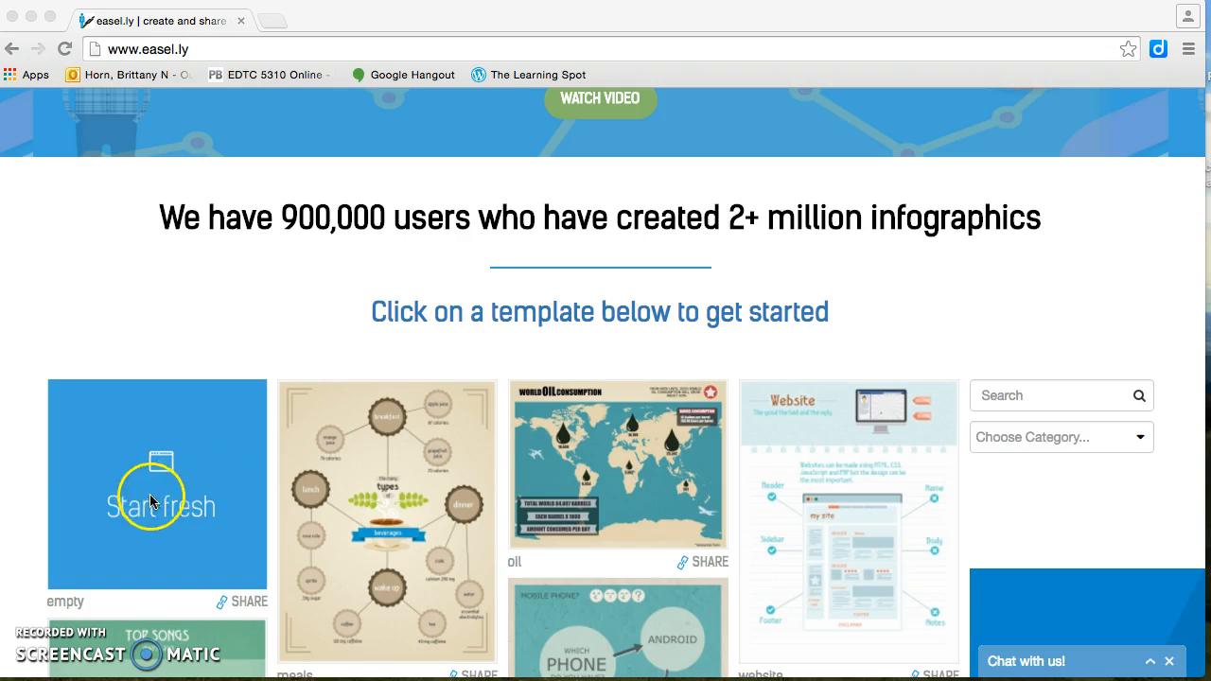
# Start a fresh infographic from the empty template and clear all sample content from the canvas
pyautogui.click(144, 492)
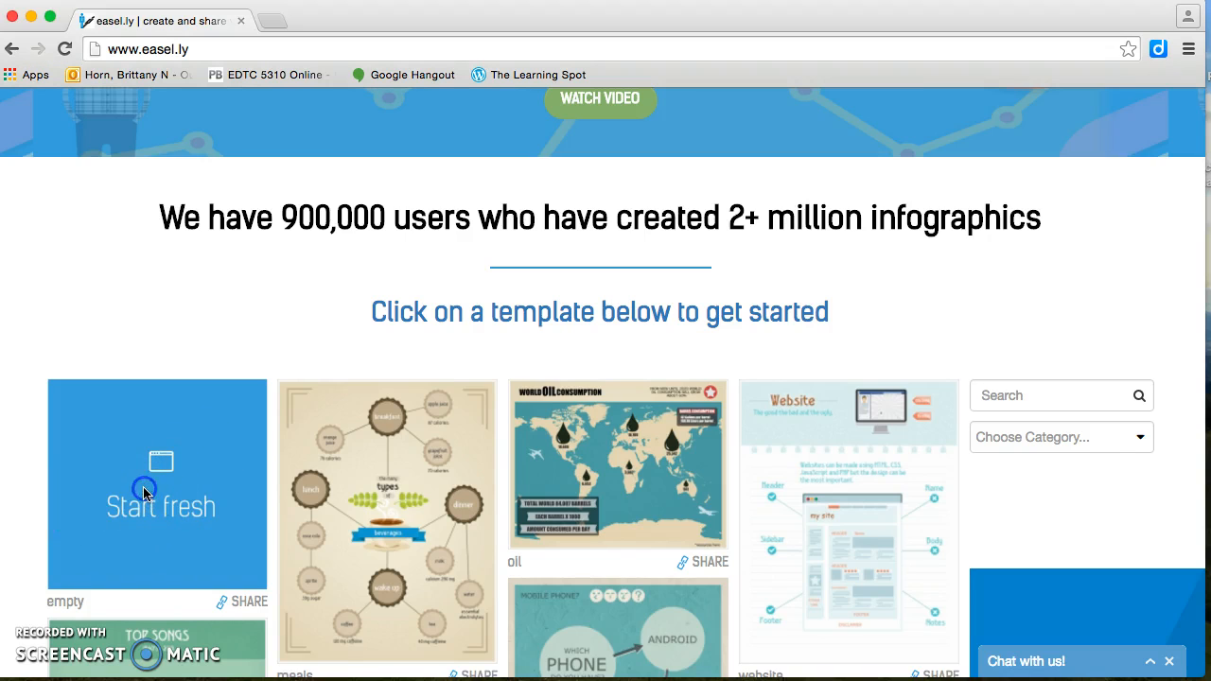
pyautogui.click(143, 492)
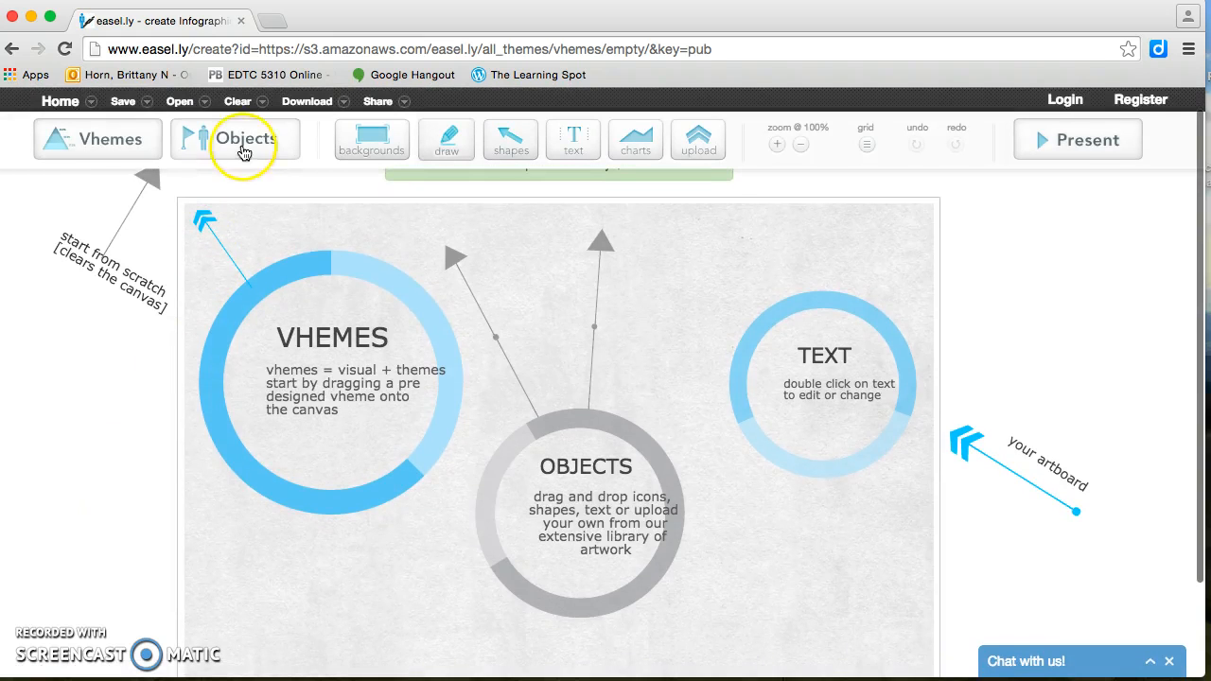
pyautogui.click(249, 111)
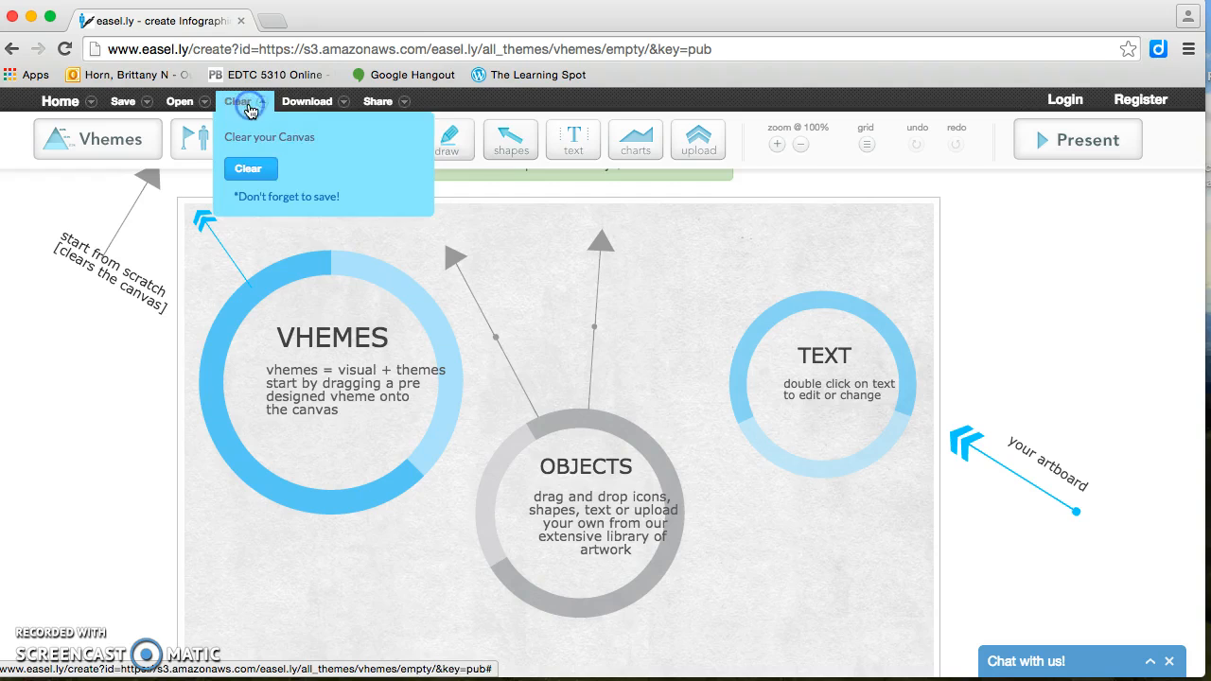
pyautogui.click(251, 170)
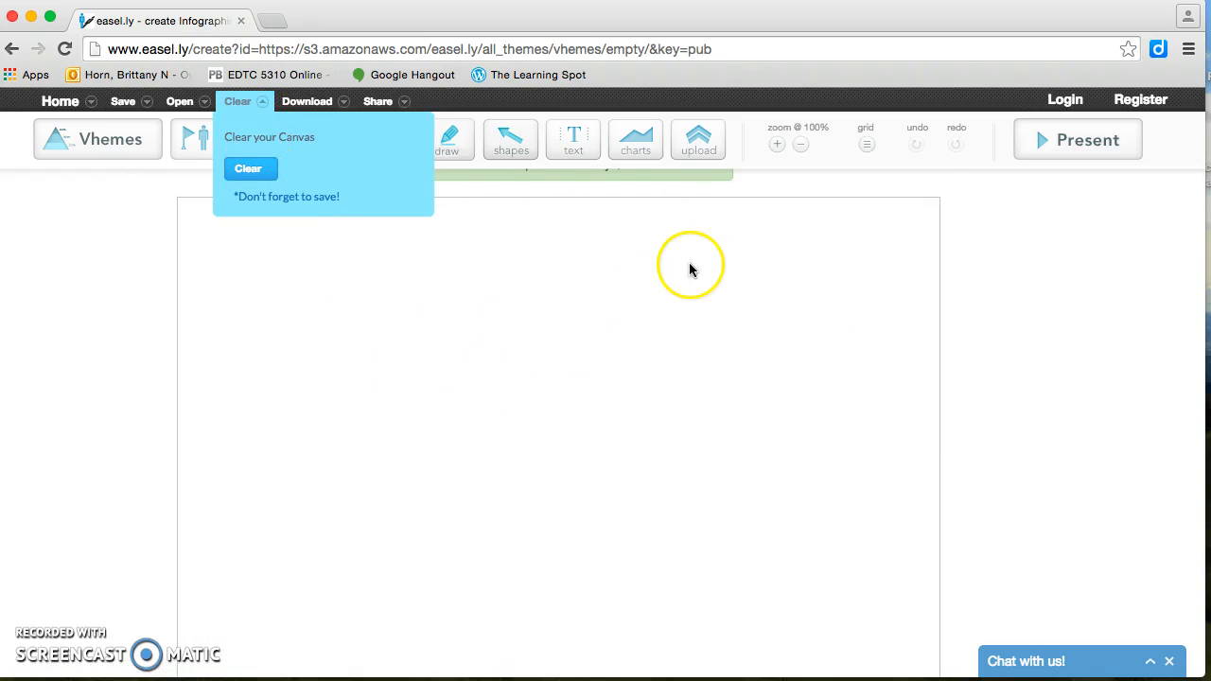
pyautogui.click(51, 324)
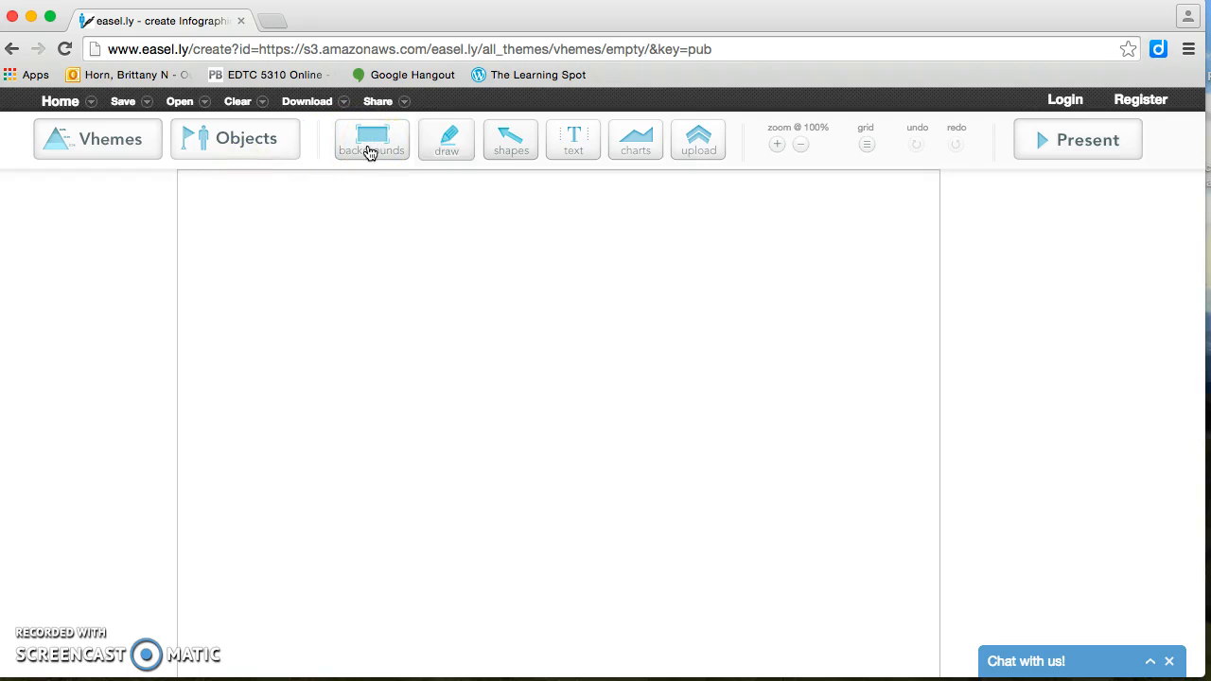
# Apply the dark purple-blue textured background to the canvas
pyautogui.click(370, 154)
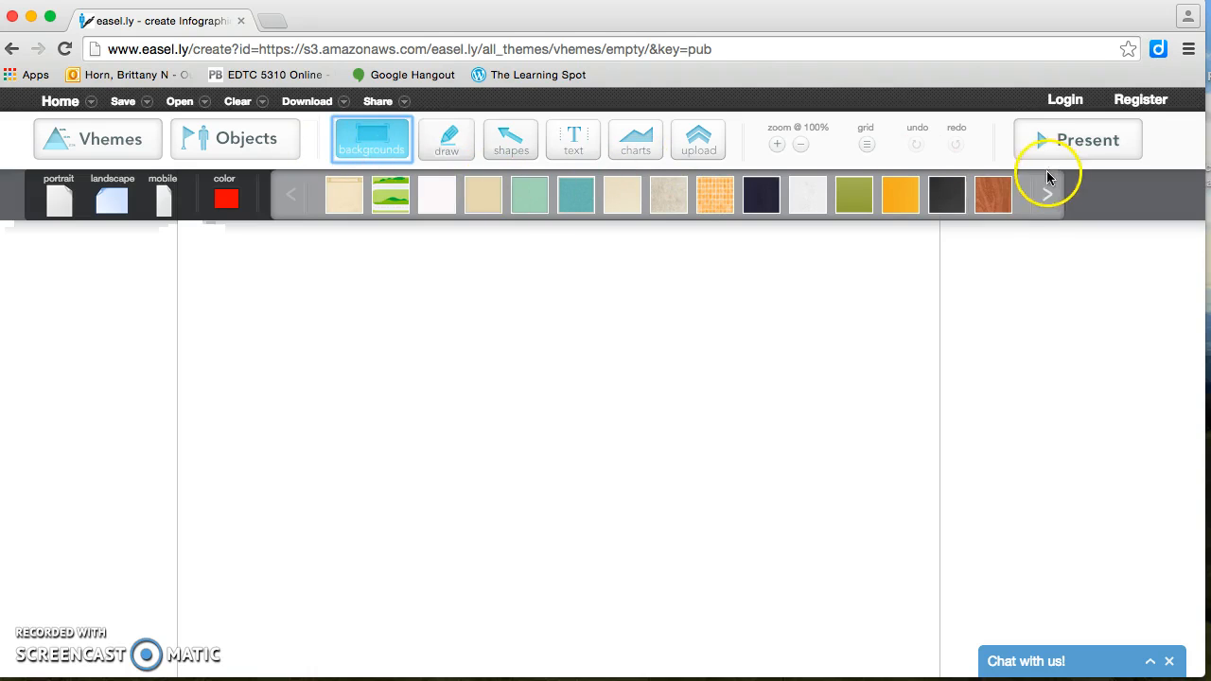
pyautogui.click(1046, 196)
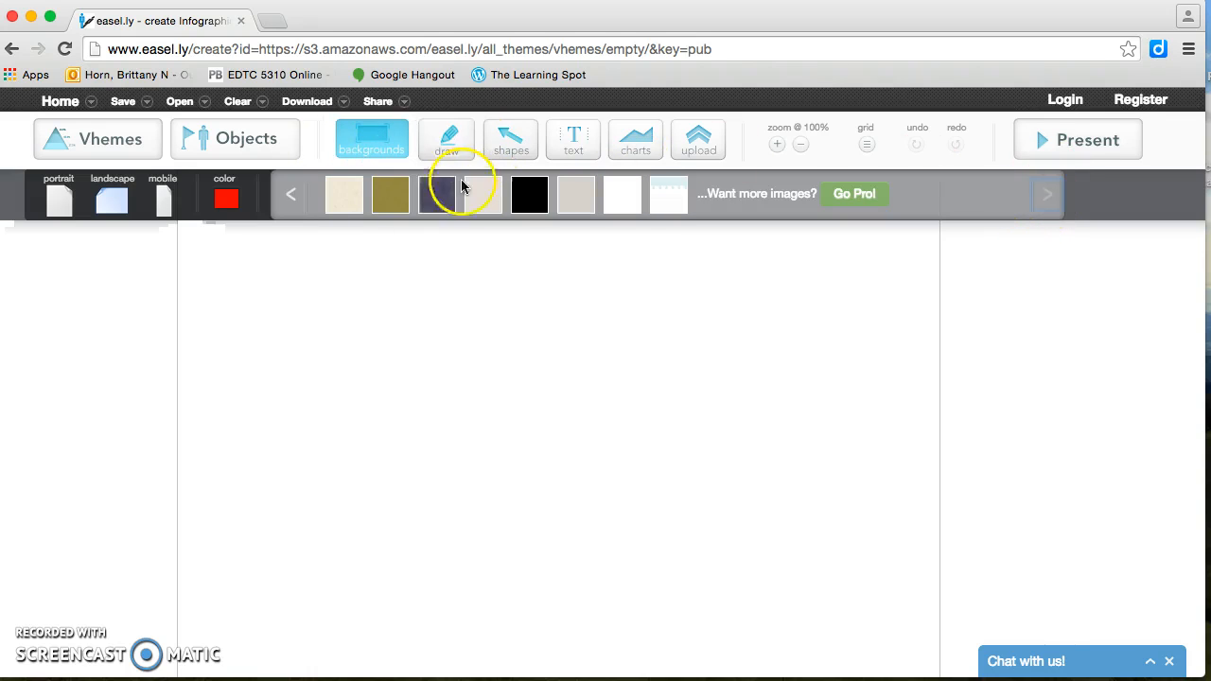
pyautogui.moveTo(430, 229); pyautogui.dragTo(401, 365)
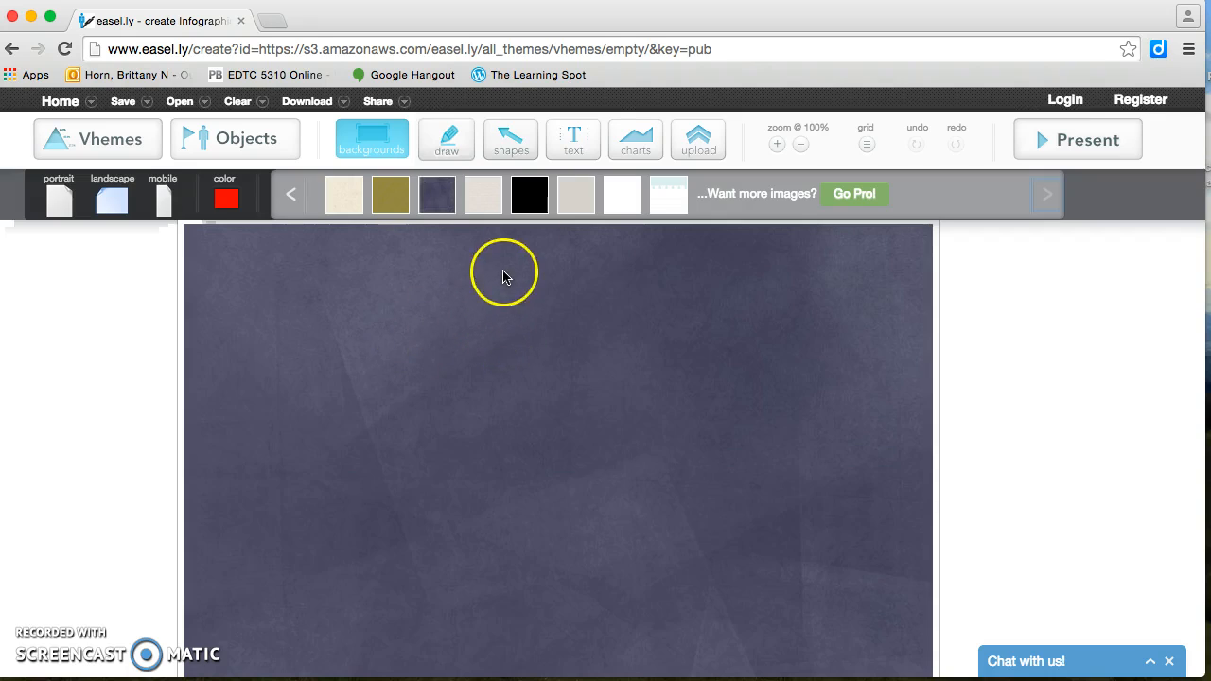
# Add a title text near the canvas's upper edge reading "Creating a Visual Summary"
pyautogui.click(573, 153)
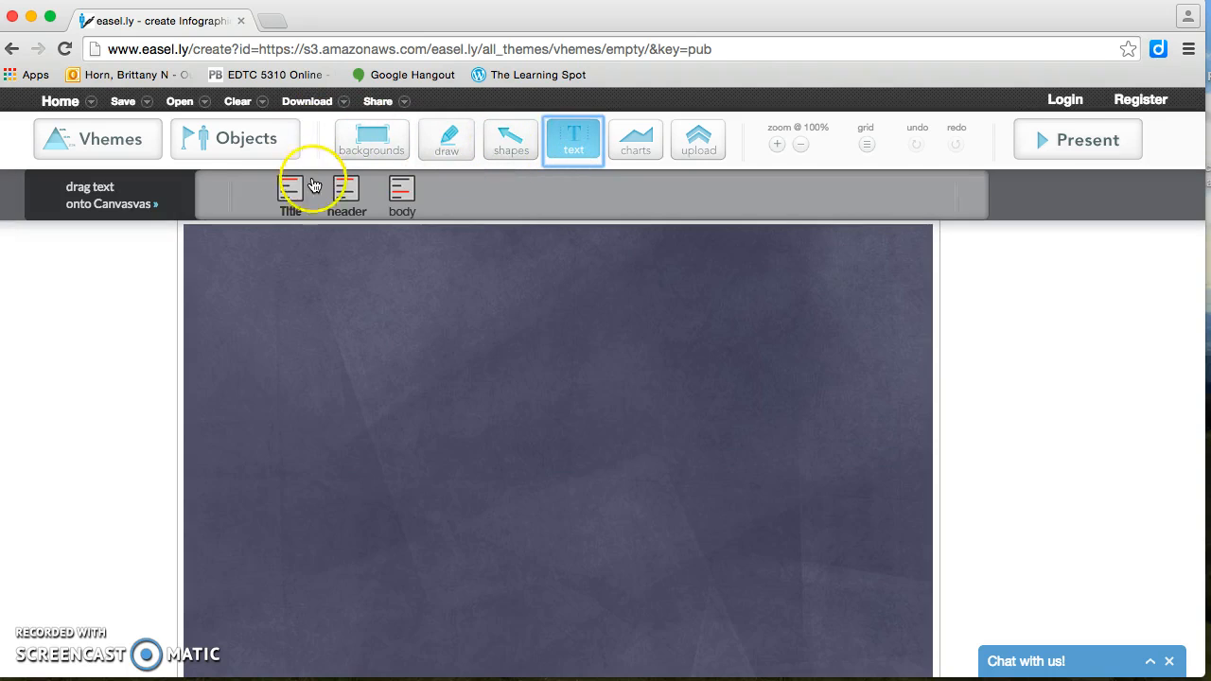
pyautogui.moveTo(297, 195); pyautogui.dragTo(548, 271)
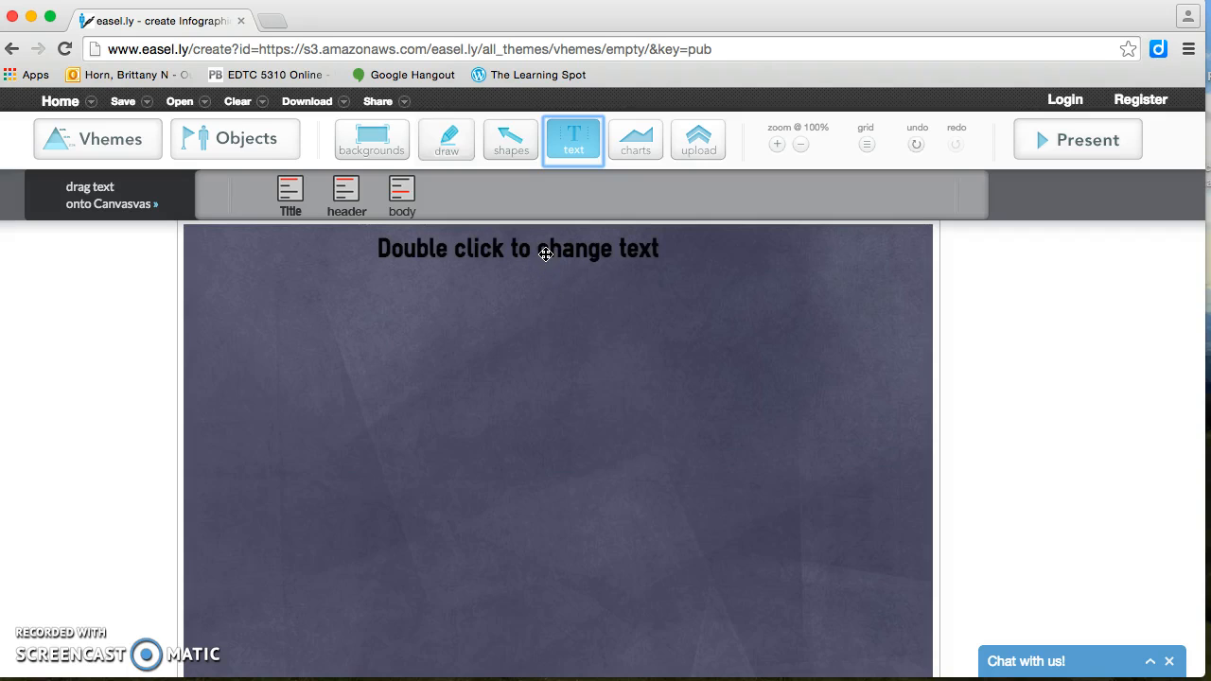
pyautogui.doubleClick(545, 253)
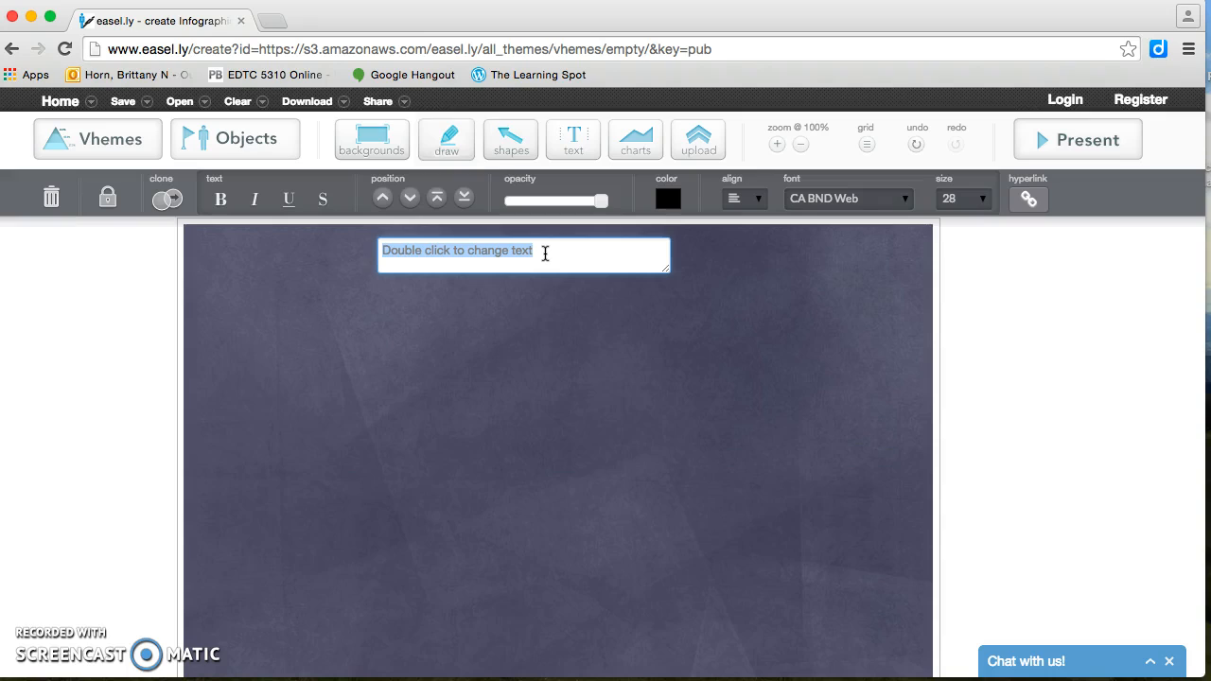
pyautogui.write('Creating')
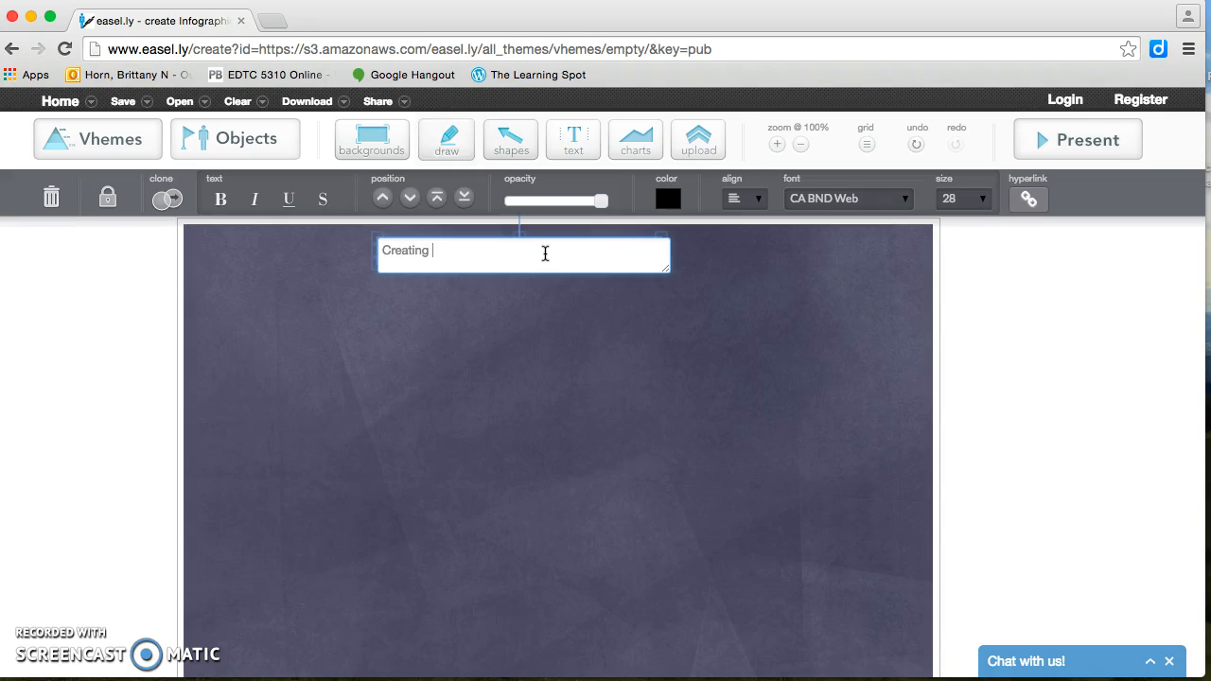
pyautogui.write(' a Visual Summary')
pyautogui.click(551, 323)
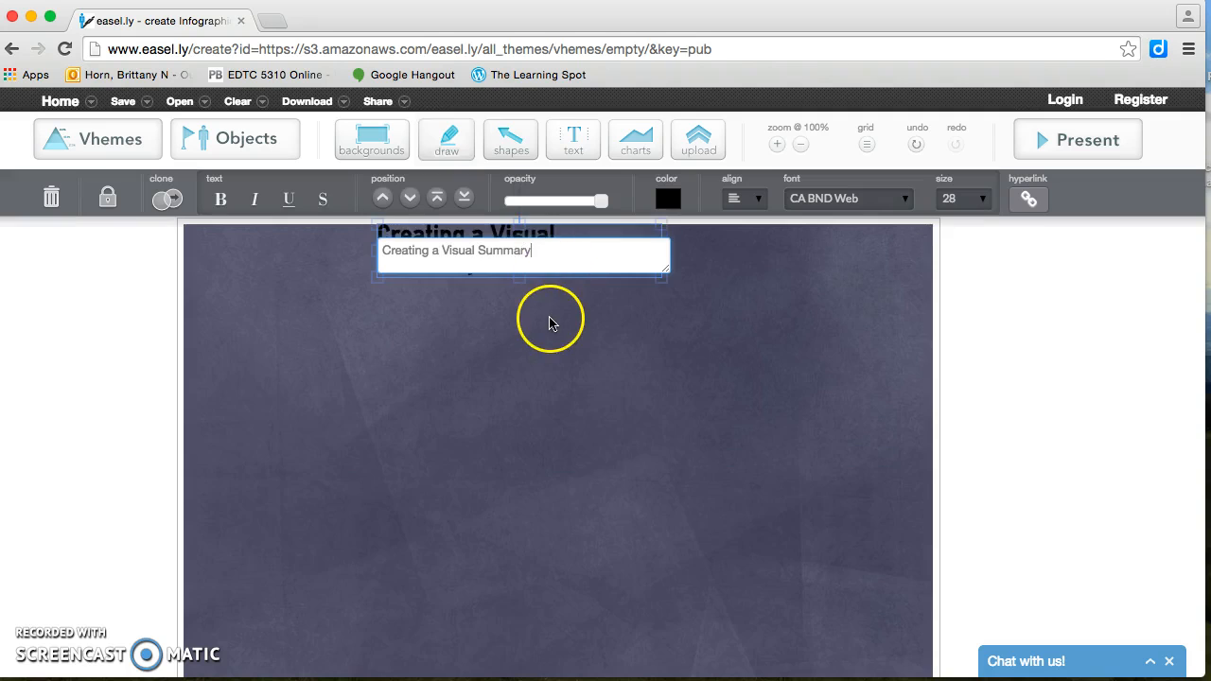
# Move the title to the horizontal middle of the canvas near its upper edge and color it bright yellow
pyautogui.click(454, 275)
pyautogui.moveTo(439, 245); pyautogui.dragTo(478, 278)
pyautogui.click(647, 216)
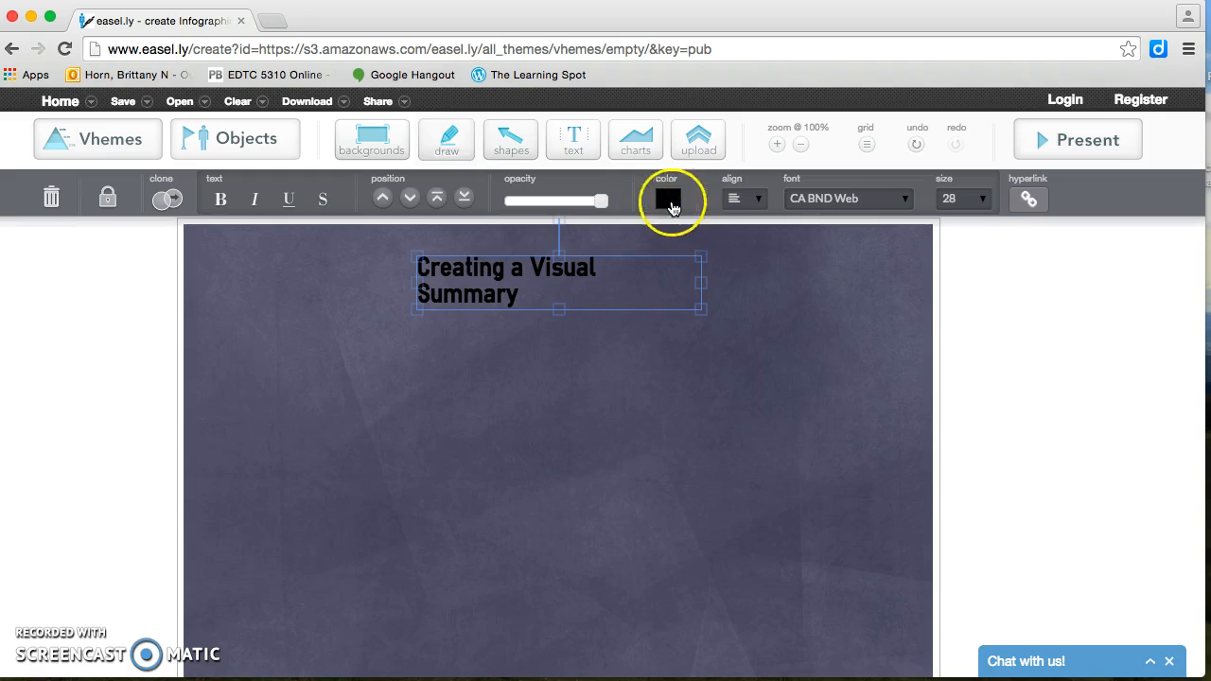
pyautogui.click(668, 196)
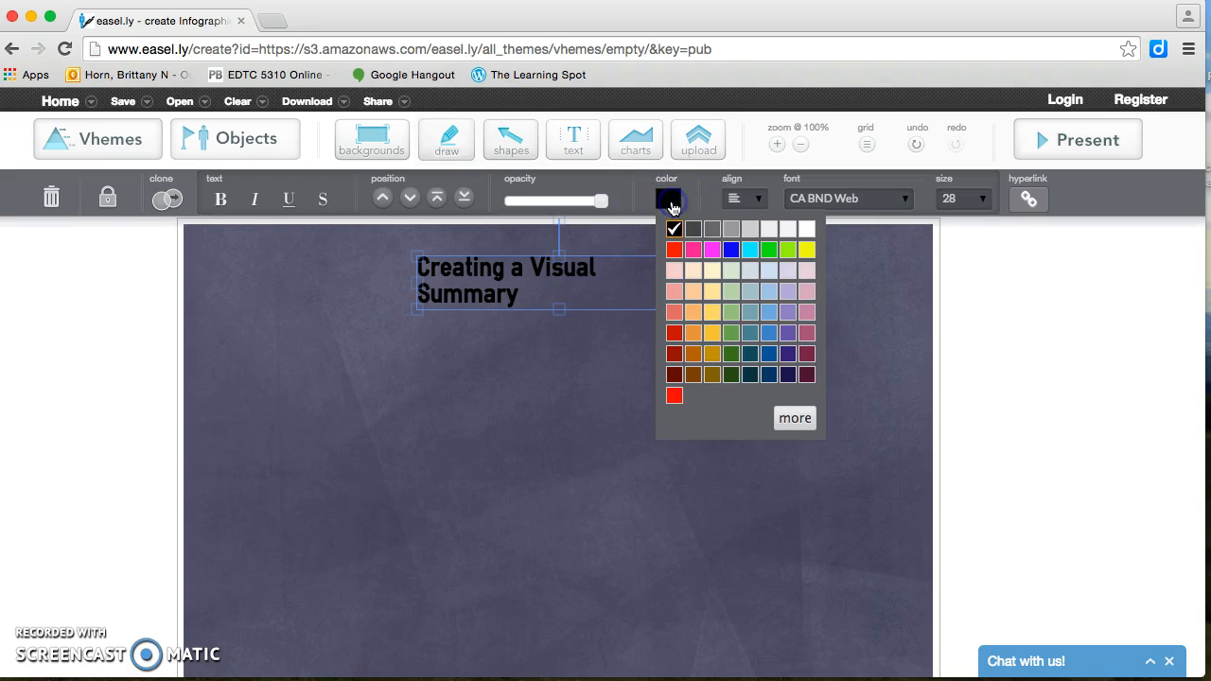
pyautogui.click(807, 250)
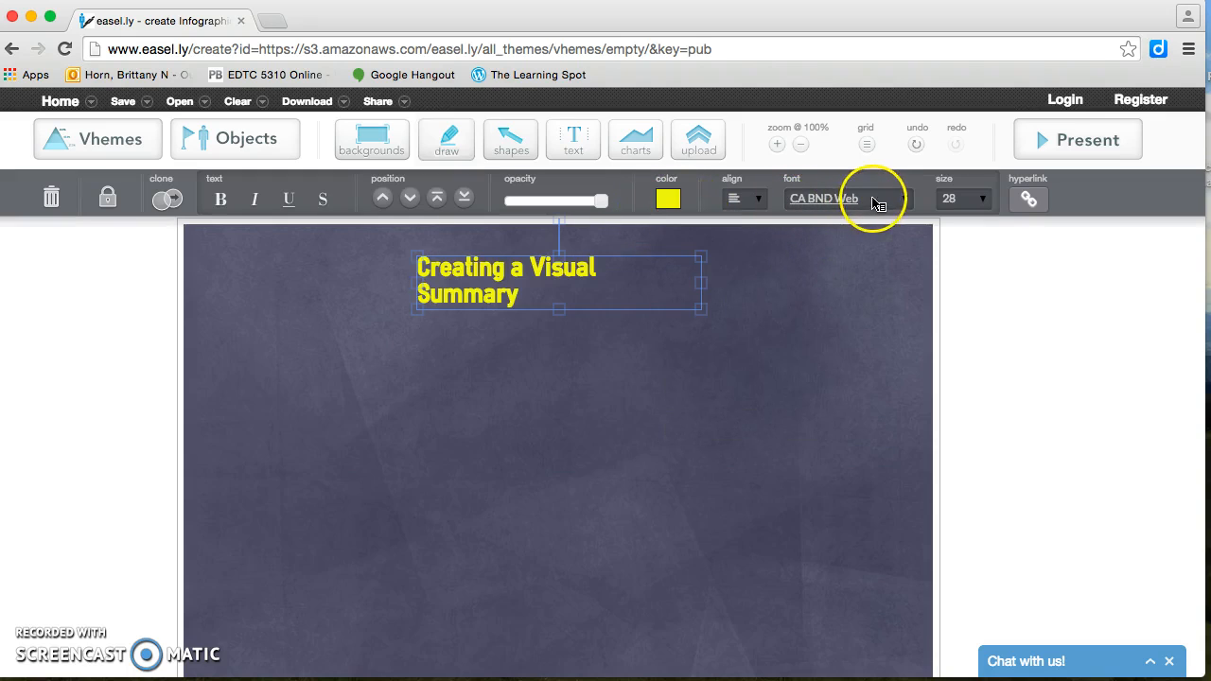
# Center-align the title text and nudge its box slightly upward
pyautogui.click(757, 201)
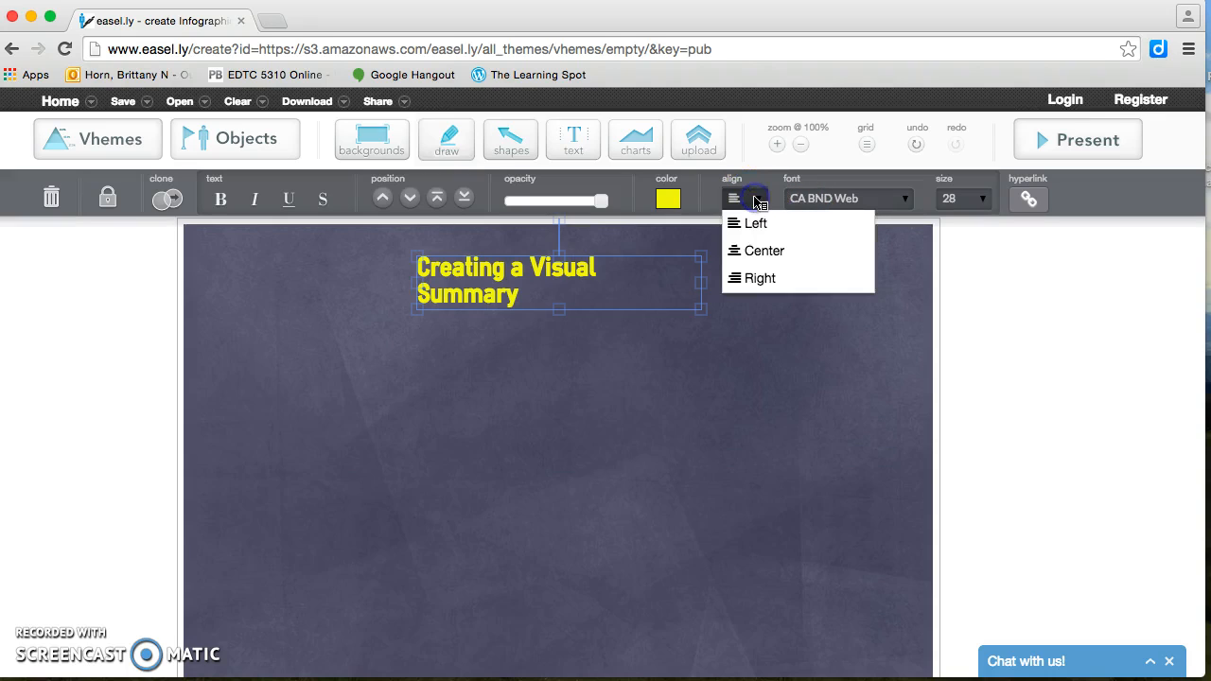
pyautogui.click(779, 254)
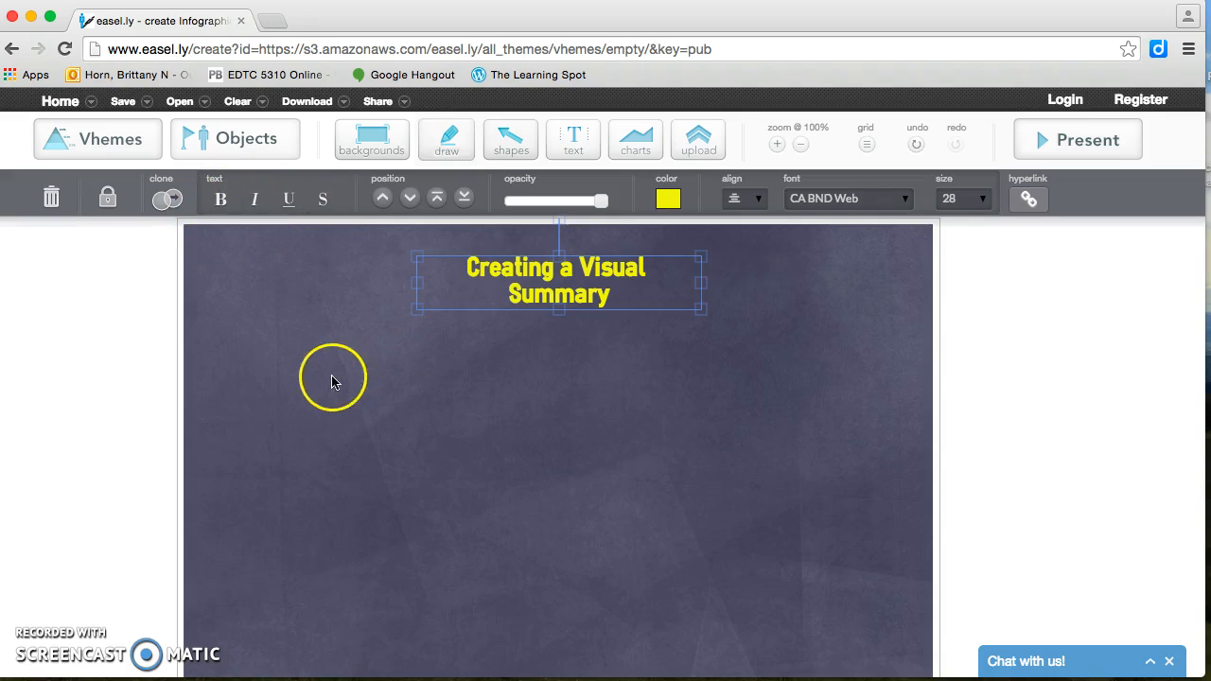
pyautogui.click(573, 139)
pyautogui.moveTo(586, 280); pyautogui.dragTo(573, 279)
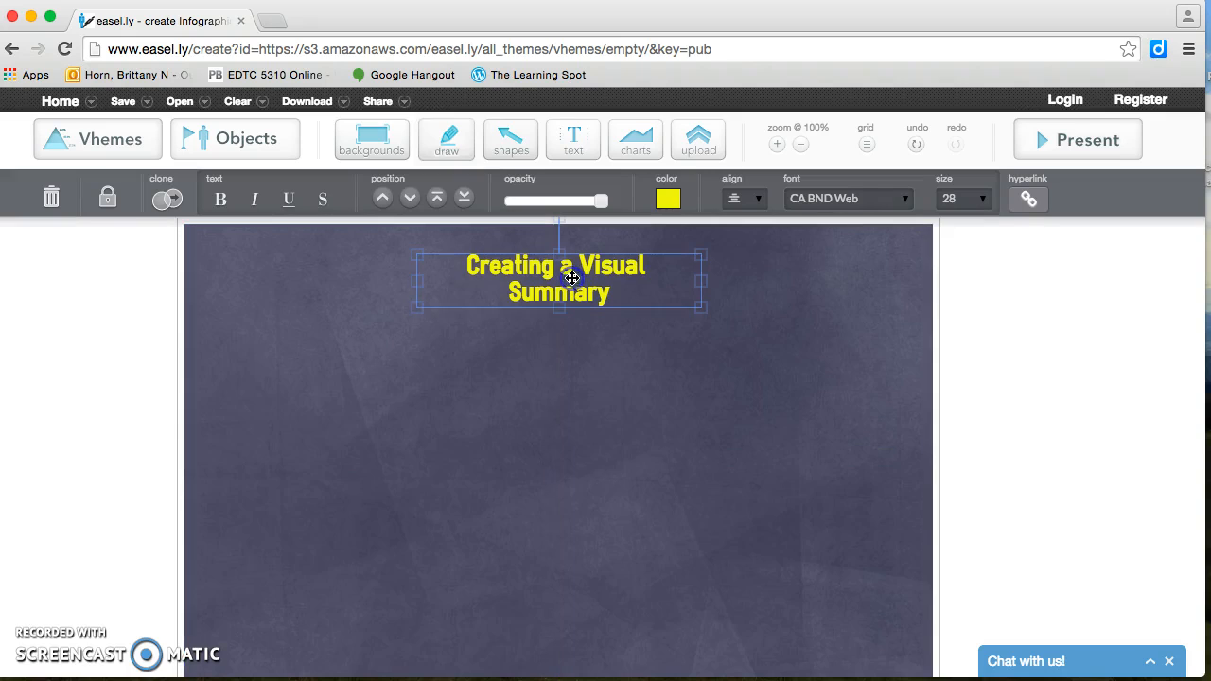
# Place the light-blue ring shape with a darker blue segment on the left part of the canvas below the title
pyautogui.scroll(-1, 558, 375)
pyautogui.scroll(-5, 558, 375)
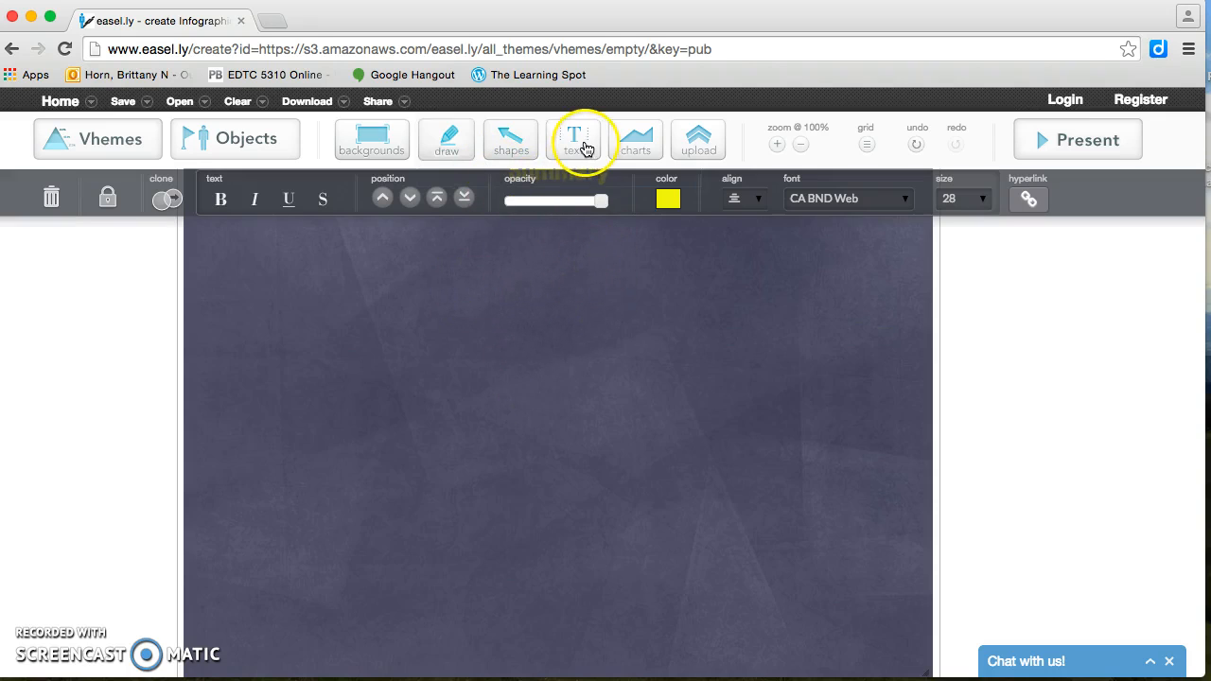
pyautogui.click(494, 150)
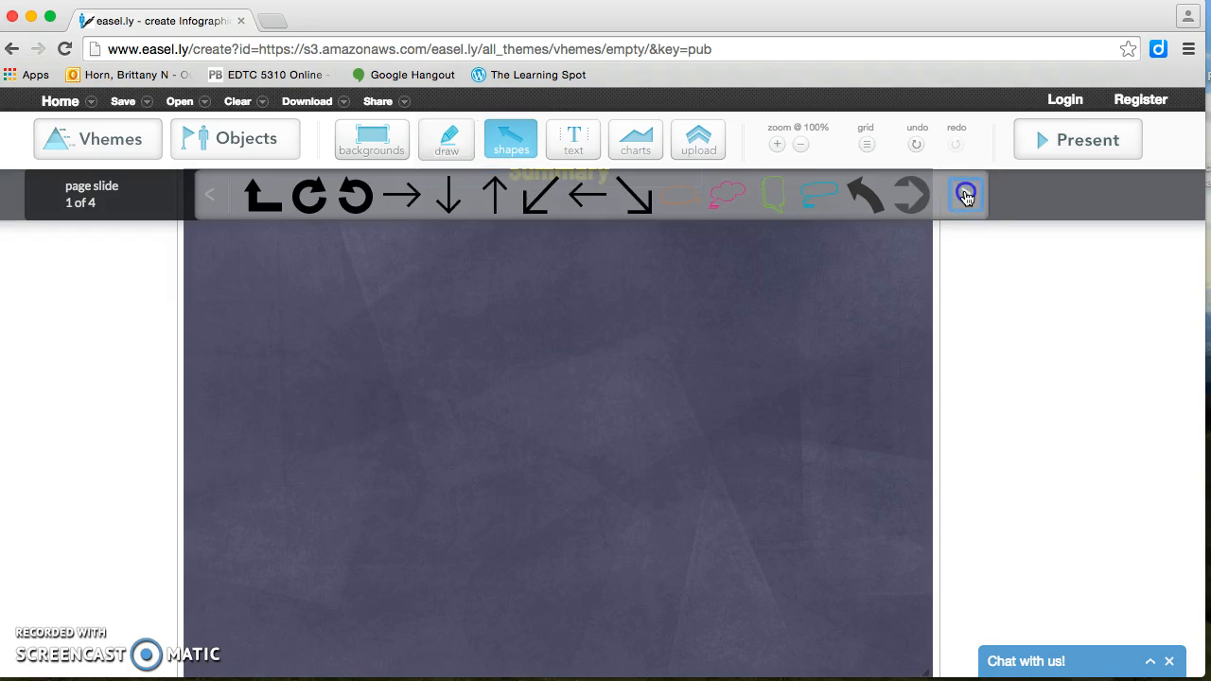
pyautogui.click(966, 193)
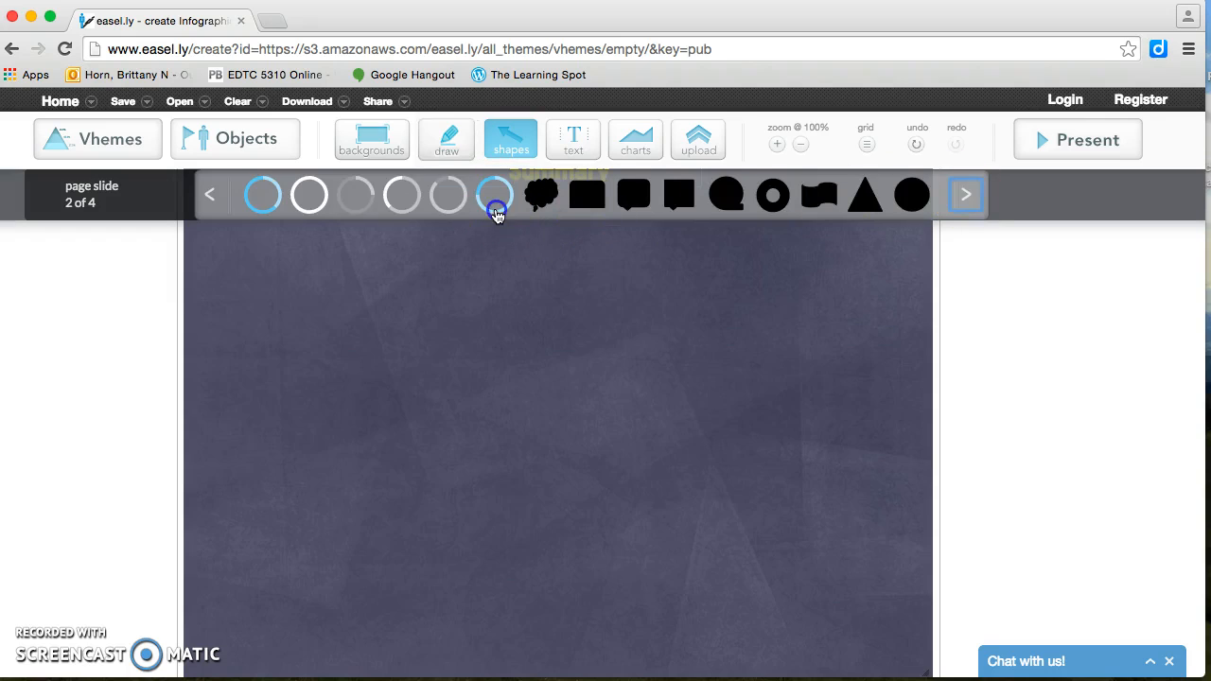
pyautogui.moveTo(481, 246); pyautogui.dragTo(449, 493)
pyautogui.click(330, 444)
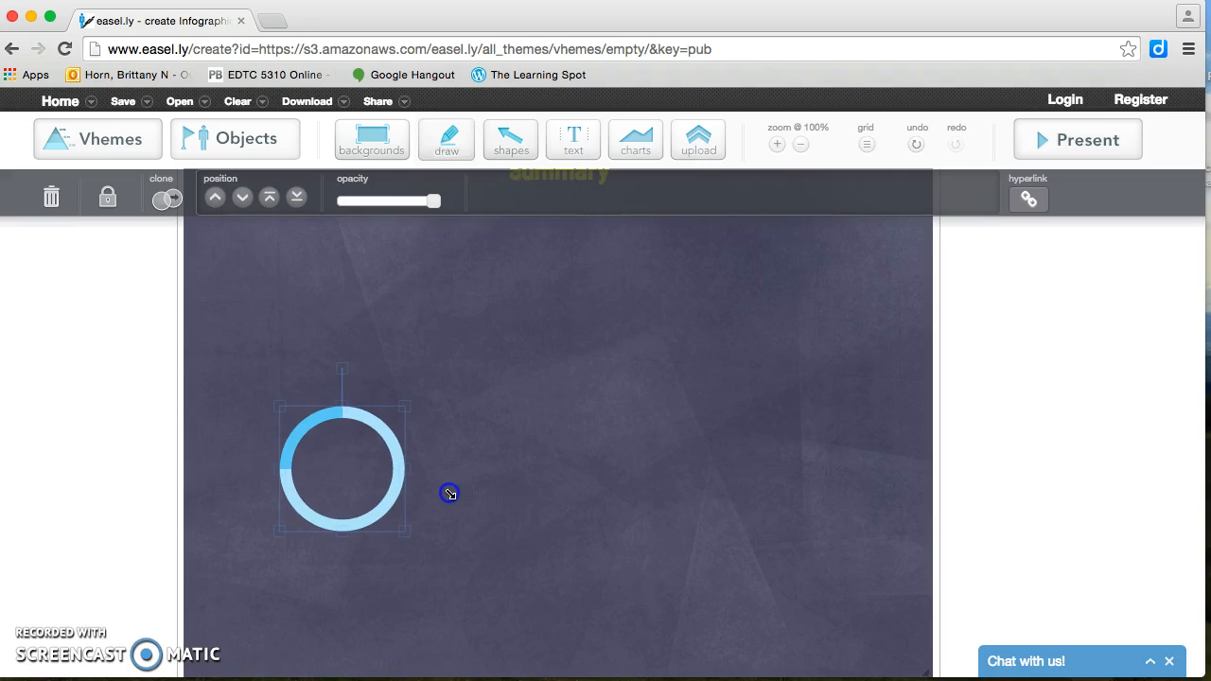
# Add a body text over the blue ring reading "Step 1: Background/Title/Steps"
pyautogui.click(574, 142)
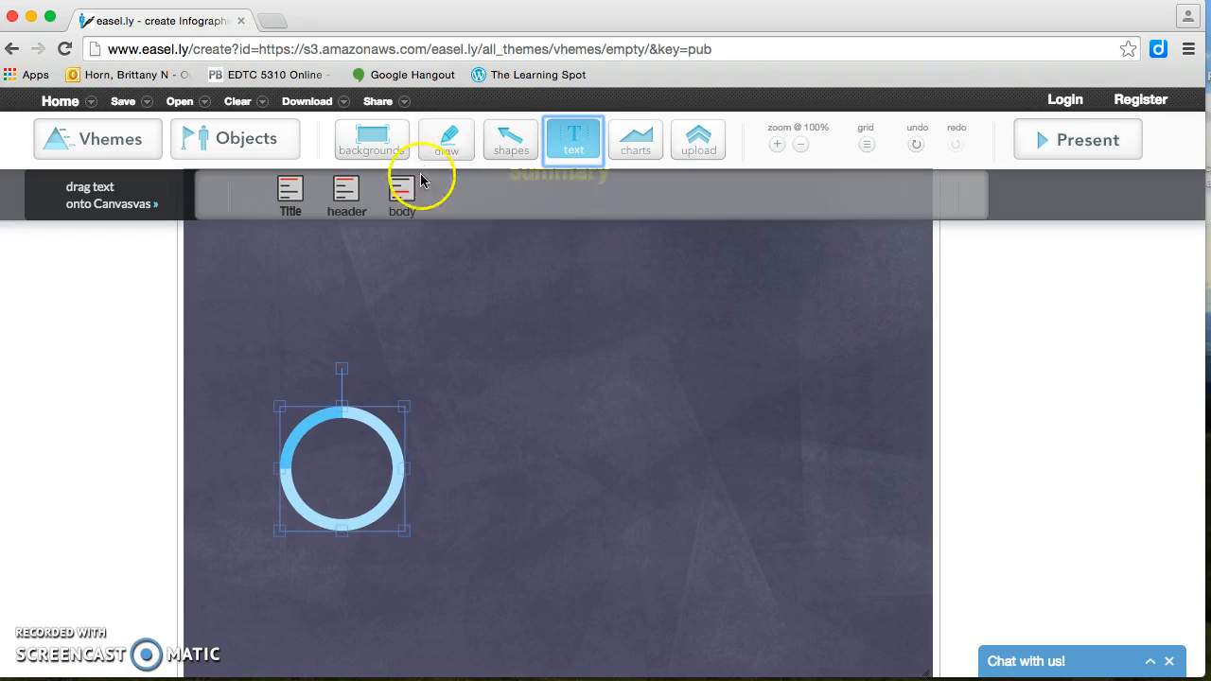
pyautogui.moveTo(398, 245); pyautogui.dragTo(350, 473)
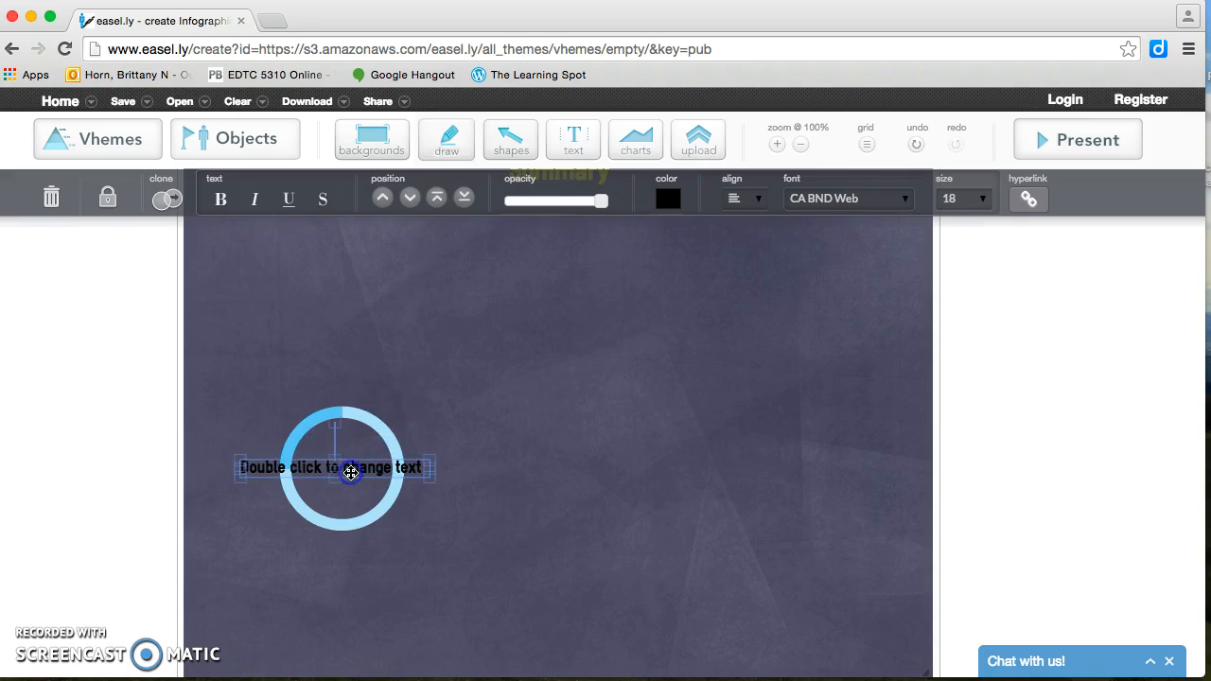
pyautogui.doubleClick(350, 473)
pyautogui.write('Step 1: Background/Title/Steps')
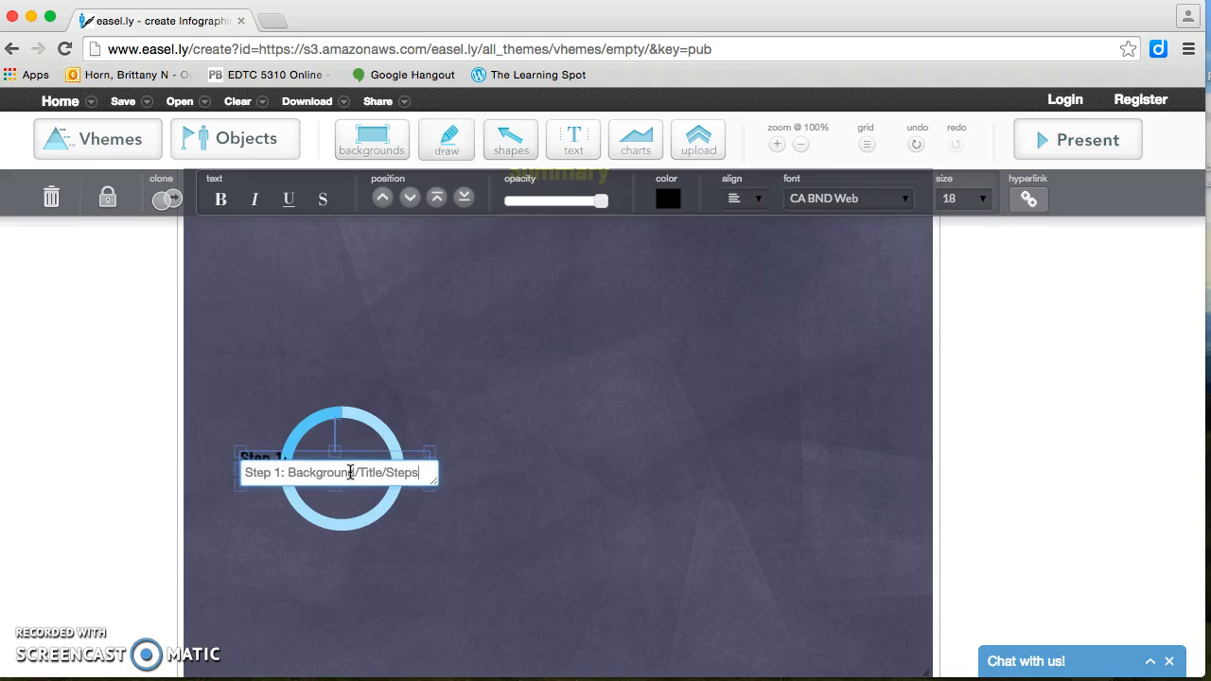
pyautogui.click(510, 481)
# Align the Step 1 text with the ring's center and color it bright yellow
pyautogui.click(349, 477)
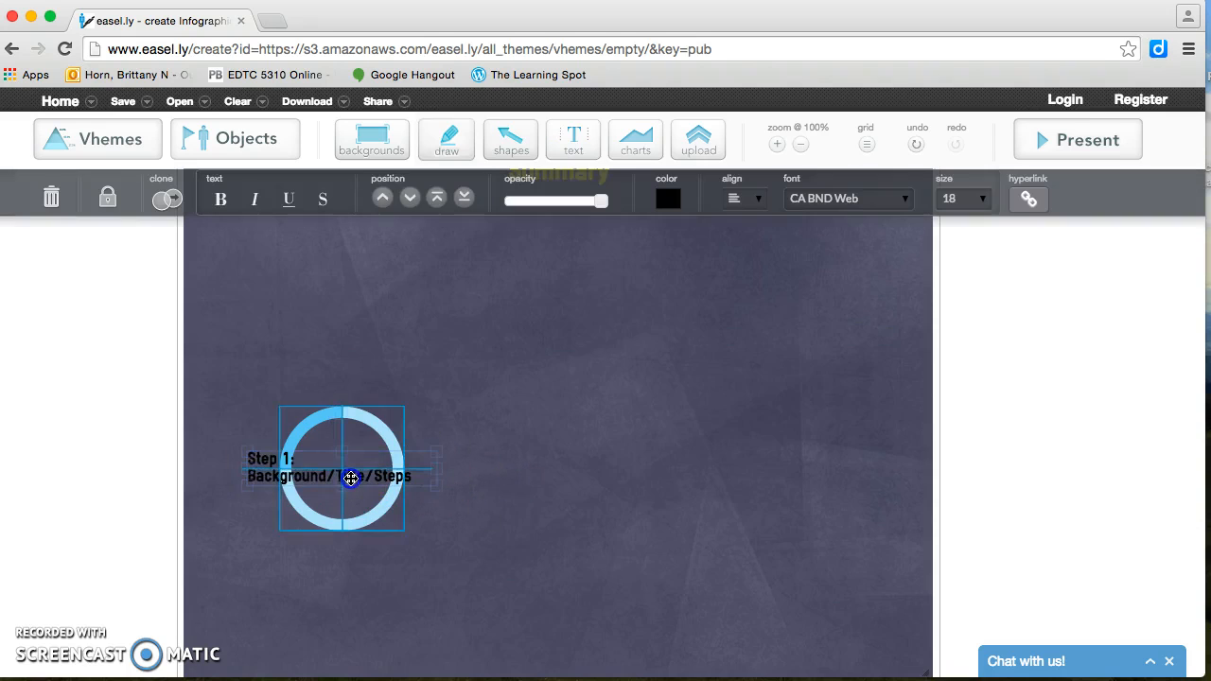
pyautogui.click(351, 477)
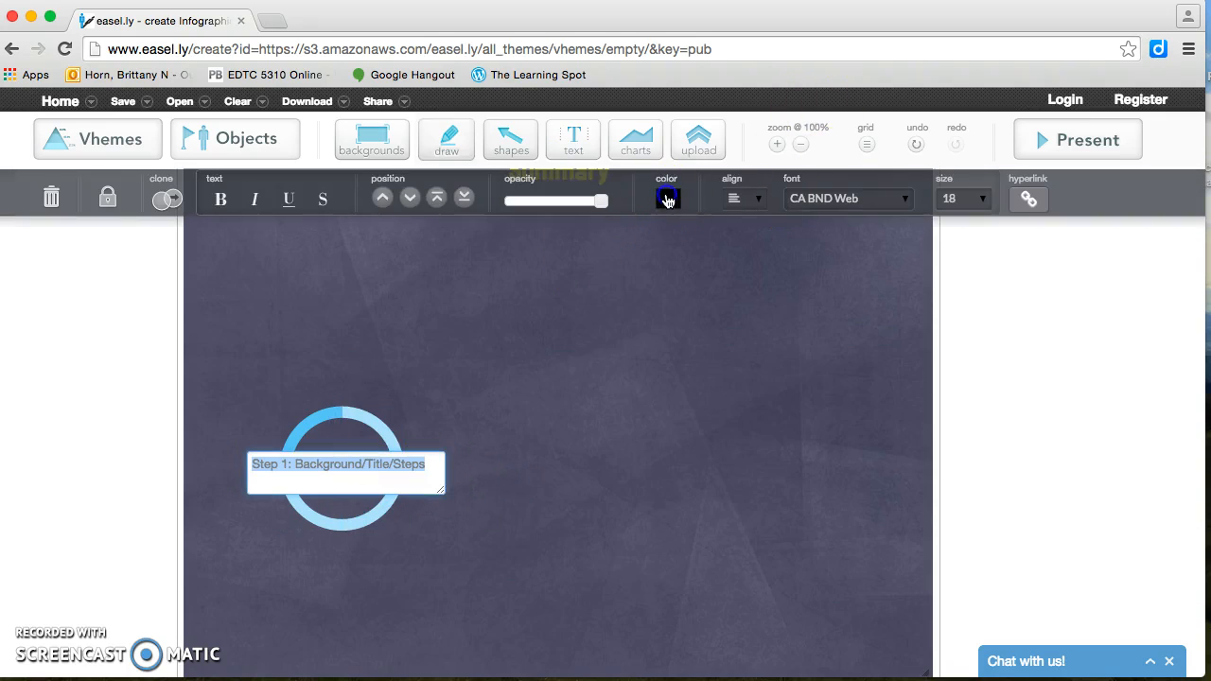
pyautogui.click(667, 198)
pyautogui.click(806, 249)
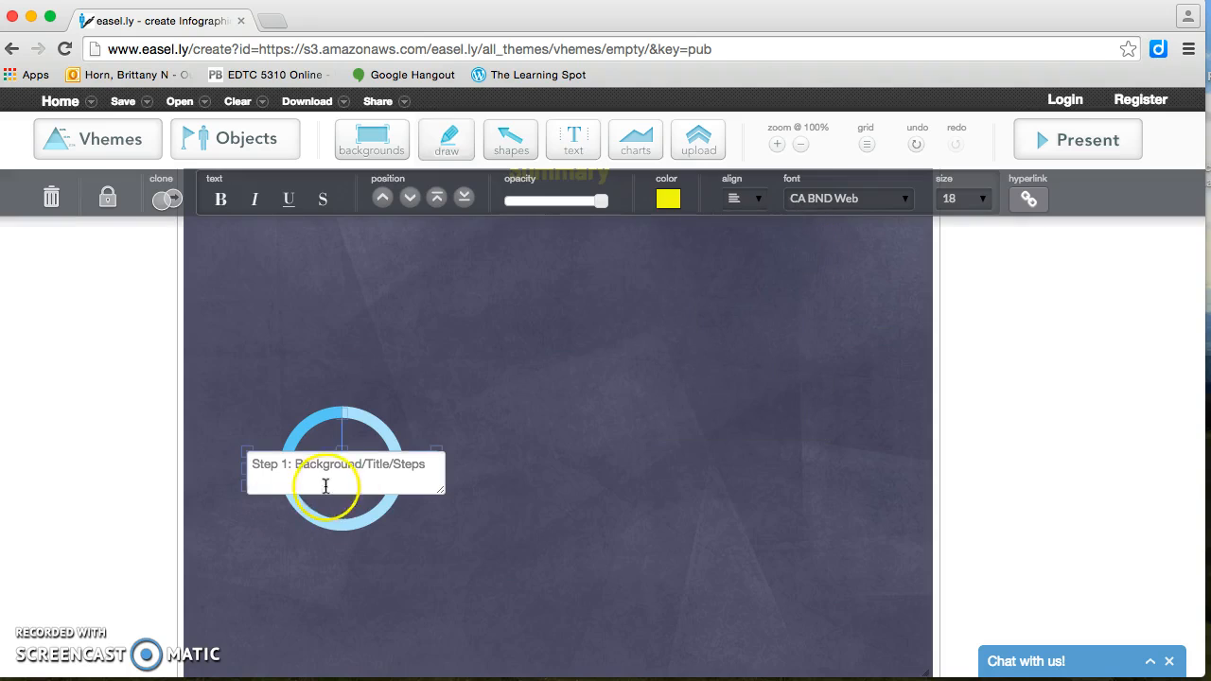
pyautogui.click(505, 427)
# Shrink the Step 1 text box and position it so the text fits across the ring
pyautogui.click(372, 476)
pyautogui.moveTo(249, 486); pyautogui.dragTo(314, 471)
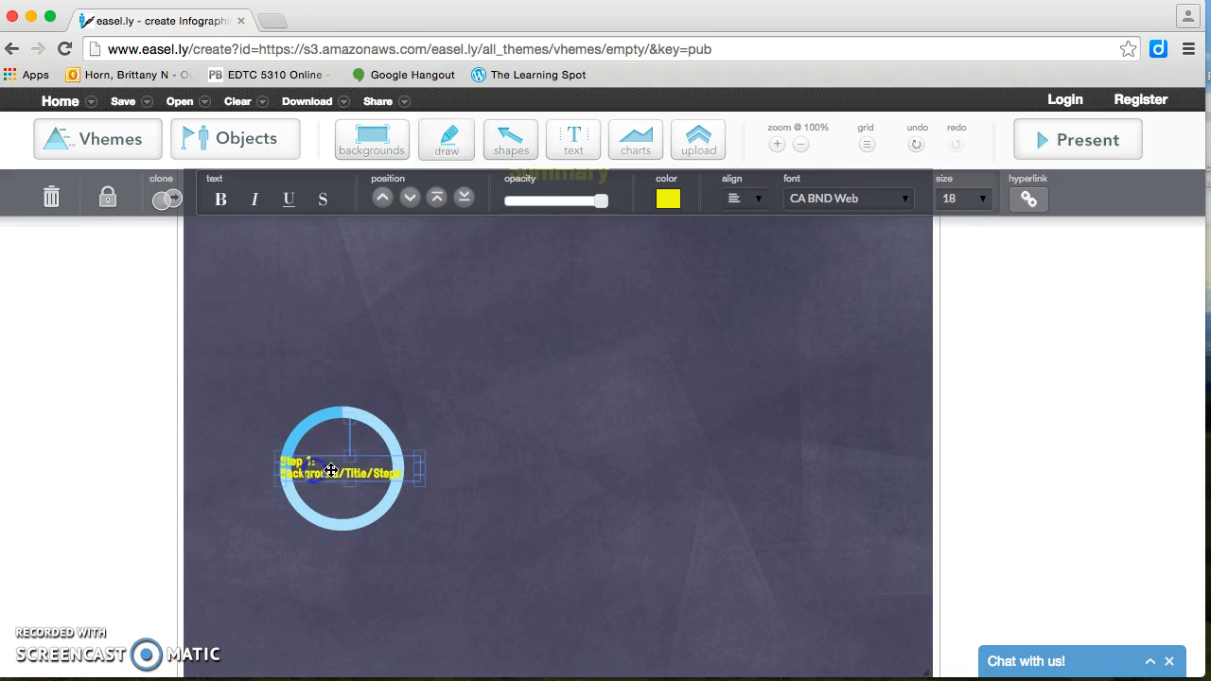
pyautogui.click(518, 416)
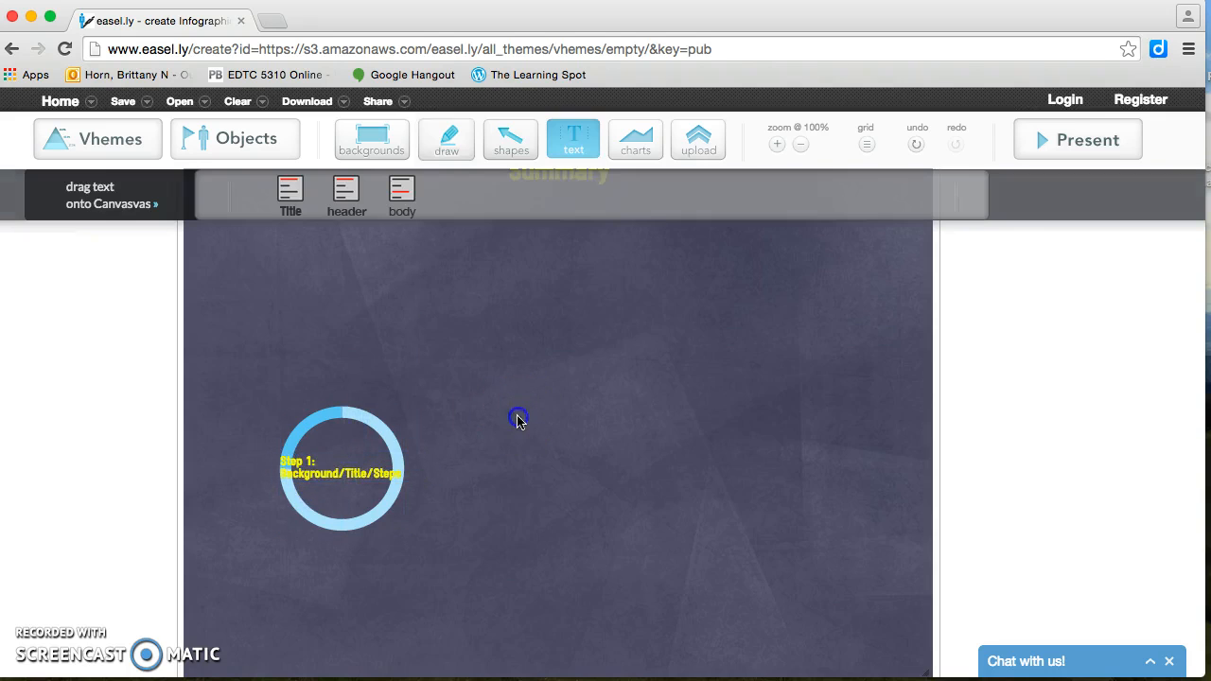
# Add the circled right-pointing arrow shape to the right of the Step 1 ring and color it red
pyautogui.click(502, 152)
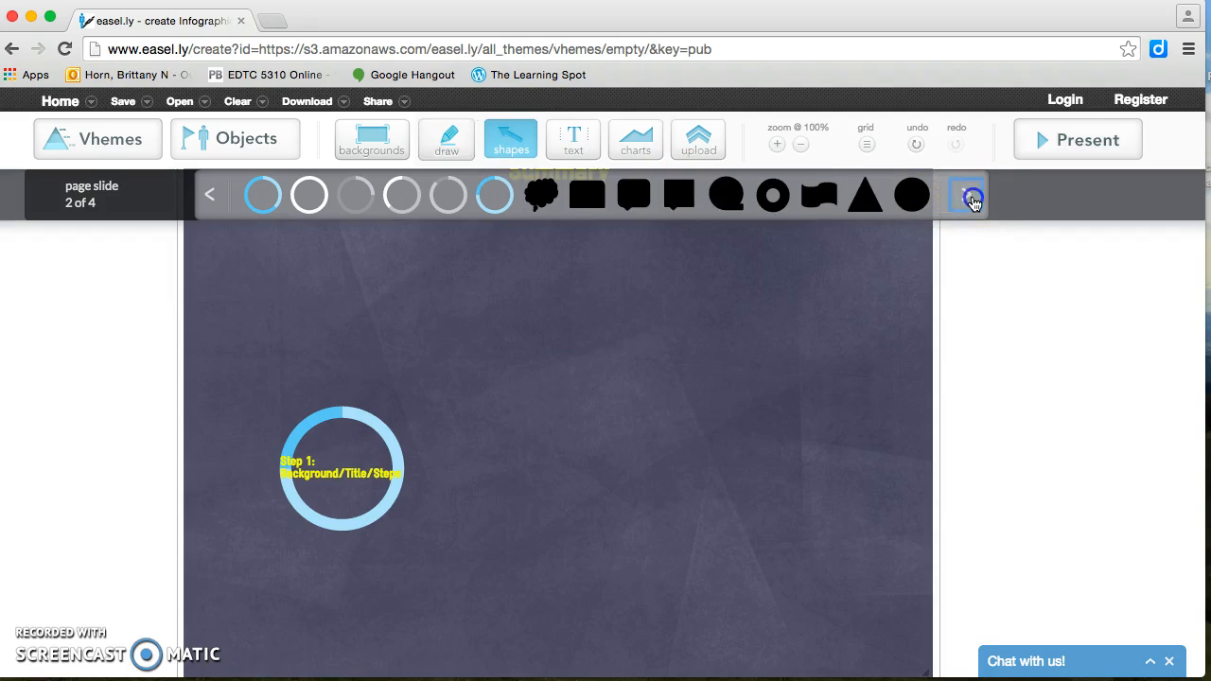
pyautogui.click(974, 202)
pyautogui.moveTo(631, 196); pyautogui.dragTo(529, 470)
pyautogui.click(508, 449)
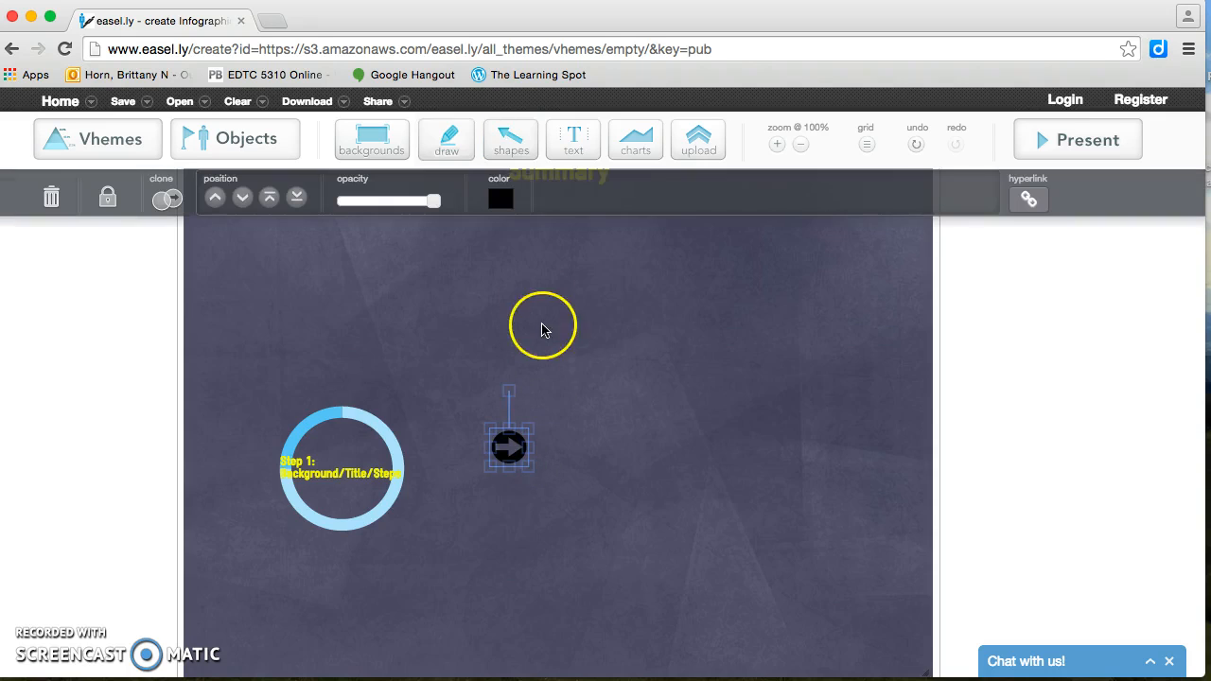
pyautogui.click(499, 198)
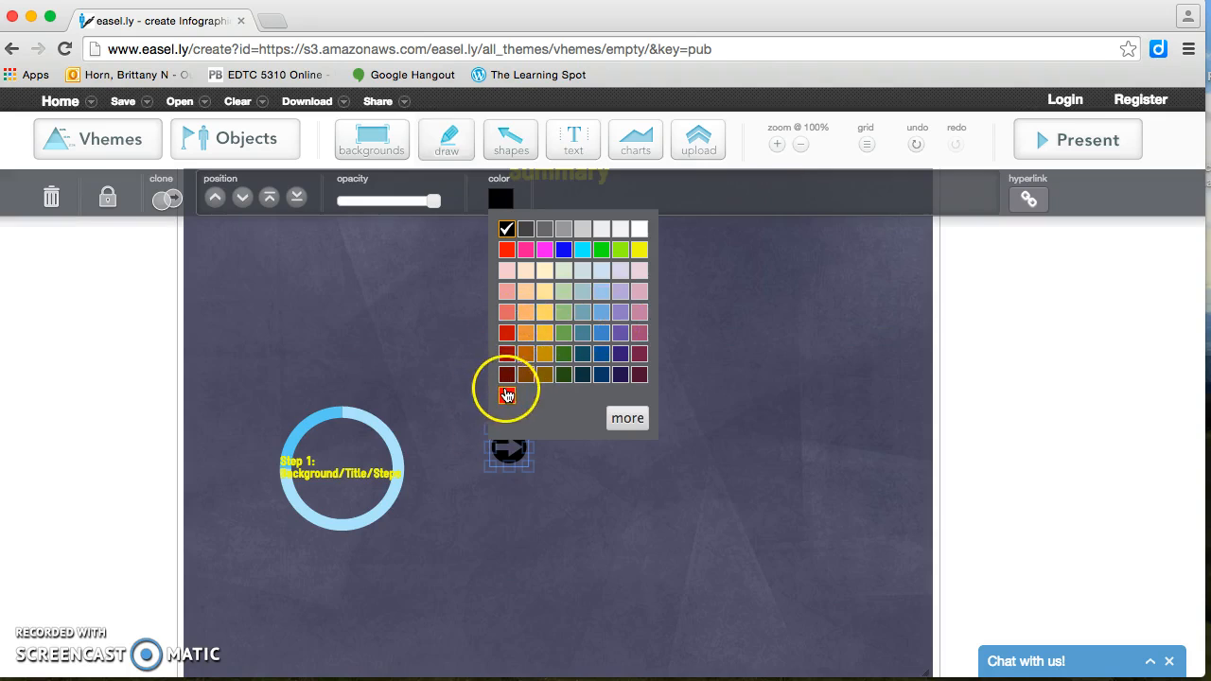
pyautogui.click(504, 394)
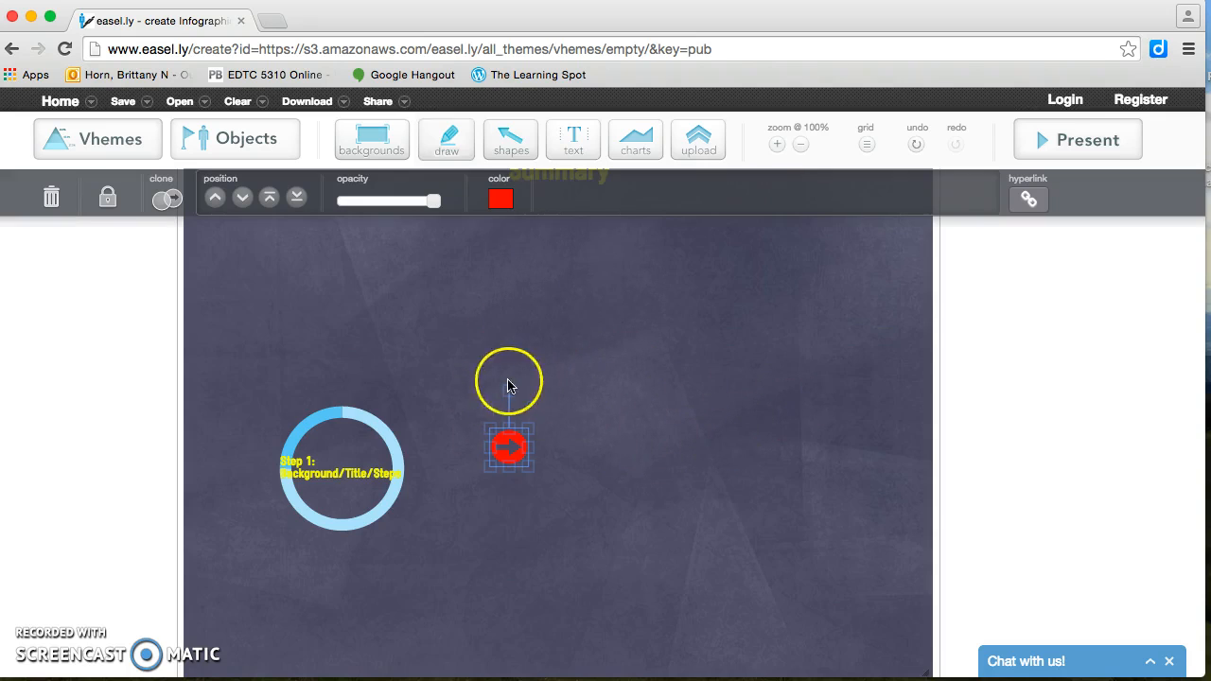
# Clone the blue ring and place the copy to the right of the red arrow, level with the original
pyautogui.click(350, 417)
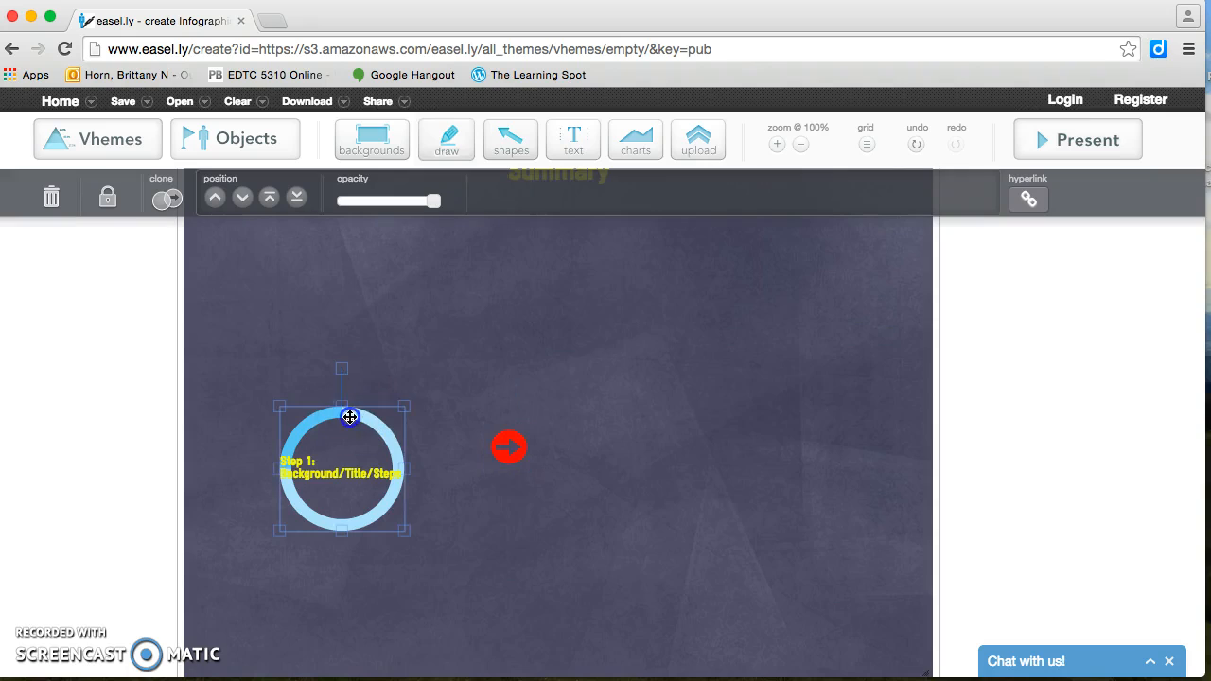
pyautogui.click(383, 405)
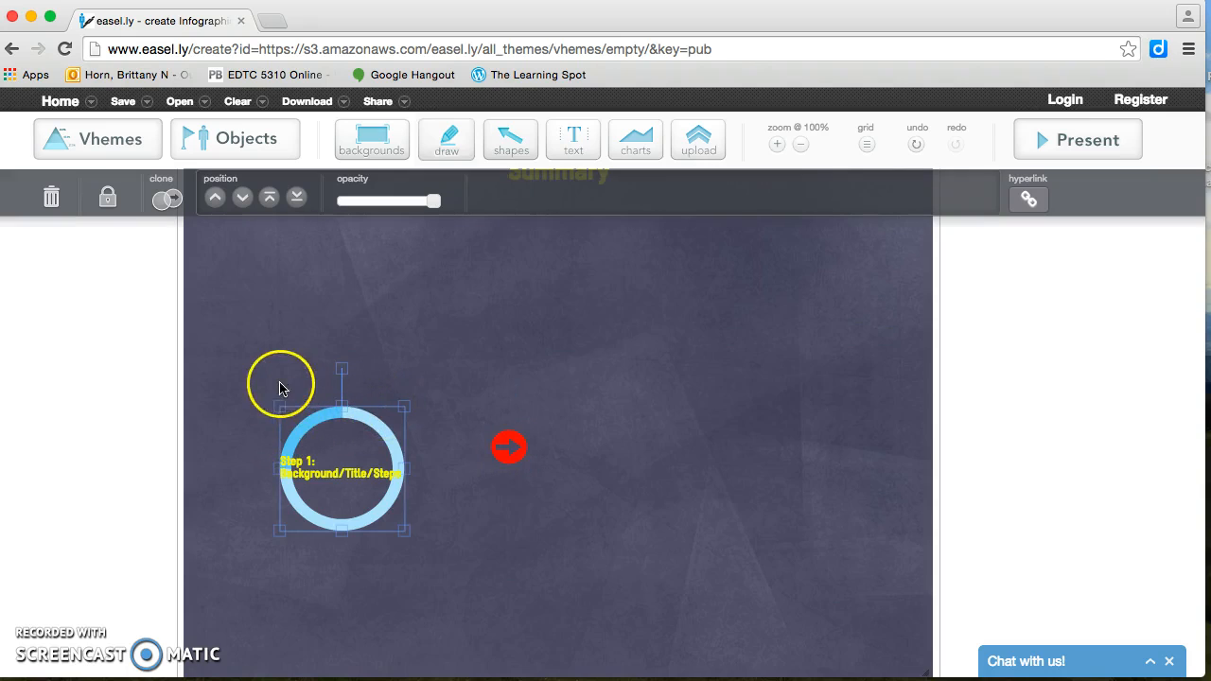
pyautogui.scroll(-1, 493, 265)
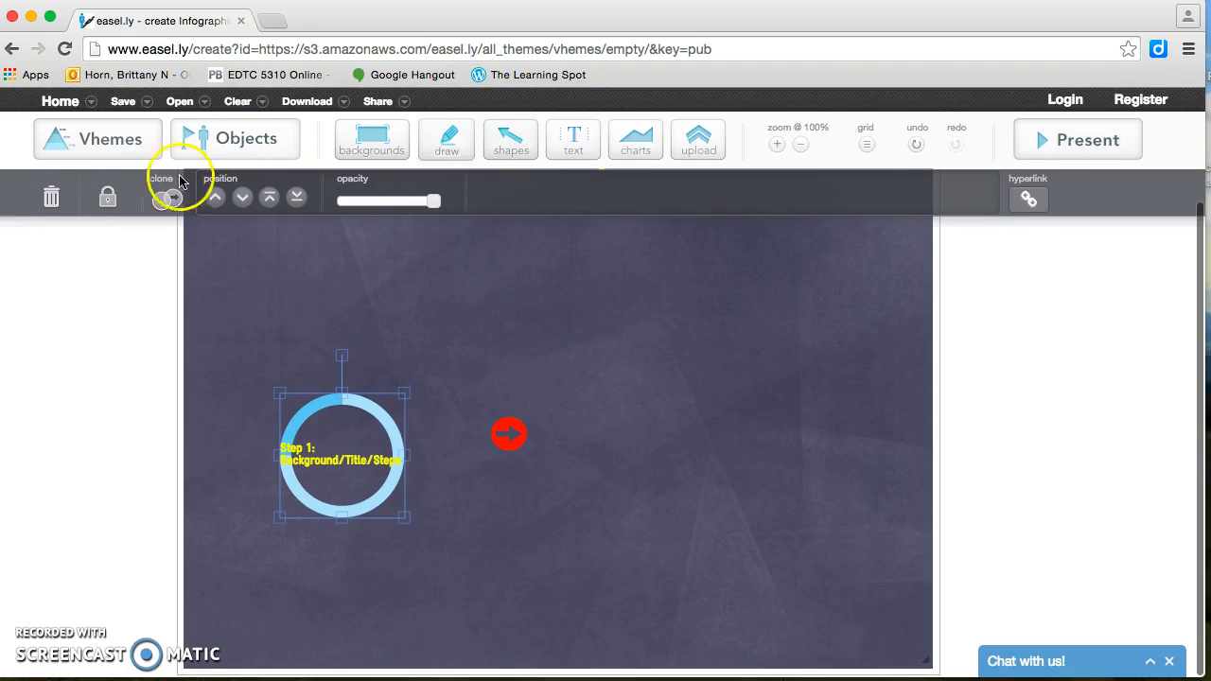
pyautogui.click(175, 206)
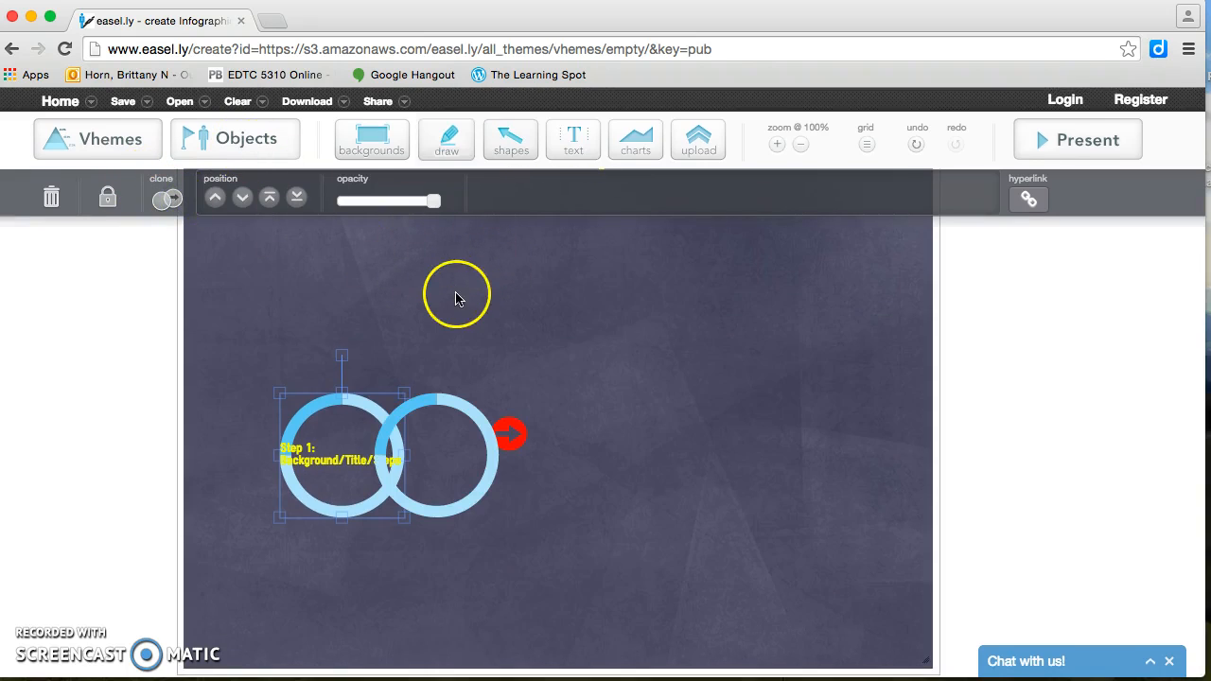
pyautogui.moveTo(433, 401); pyautogui.dragTo(707, 400)
# Add a body text over the second ring reading "Step 2: Play"
pyautogui.scroll(1, 742, 353)
pyautogui.scroll(2, 743, 353)
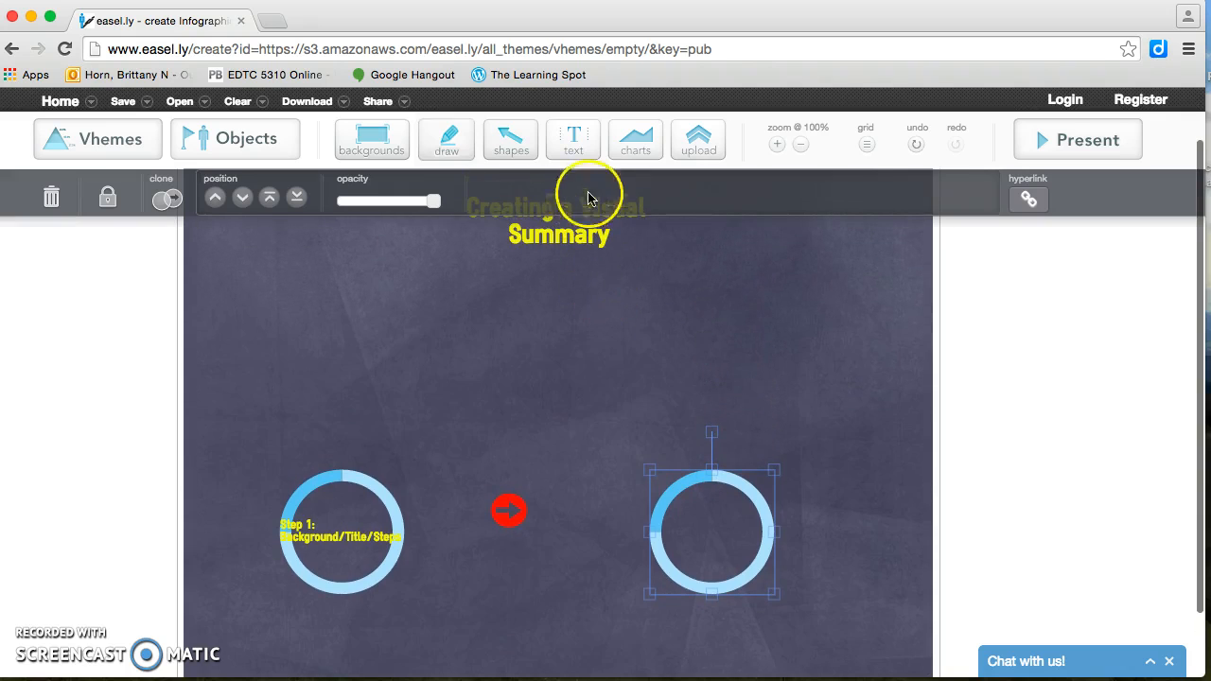
pyautogui.click(574, 140)
pyautogui.moveTo(390, 182); pyautogui.dragTo(730, 529)
pyautogui.click(702, 499)
pyautogui.doubleClick(701, 499)
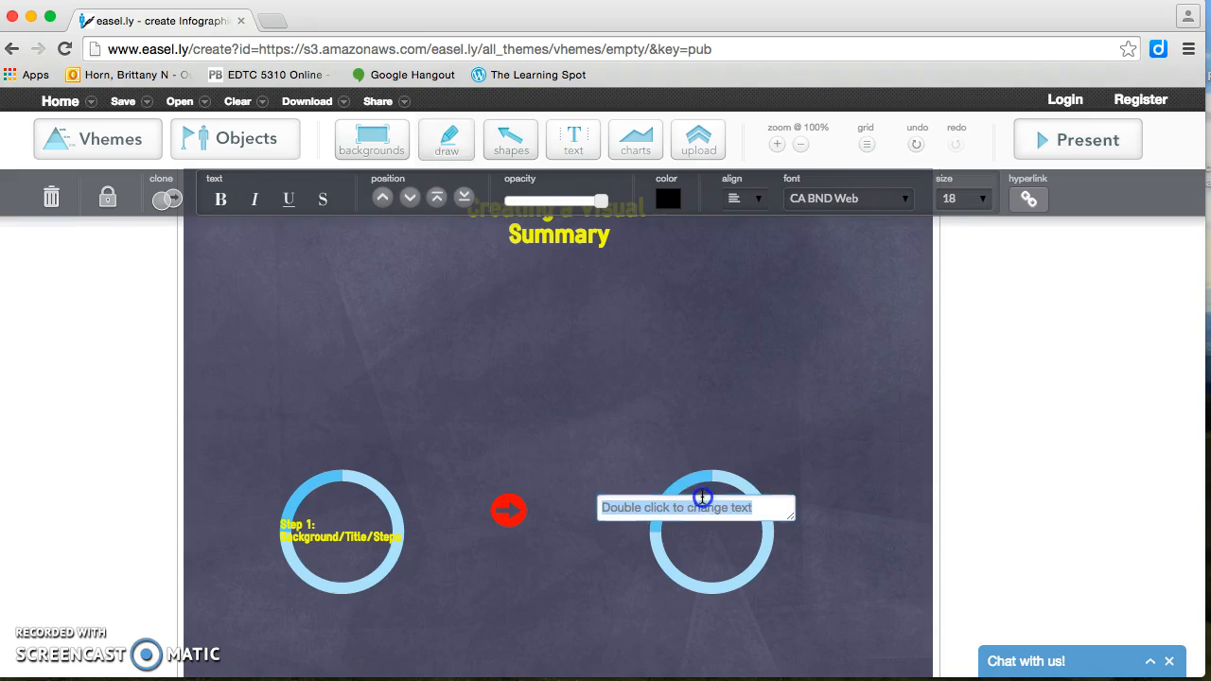
pyautogui.write('St')
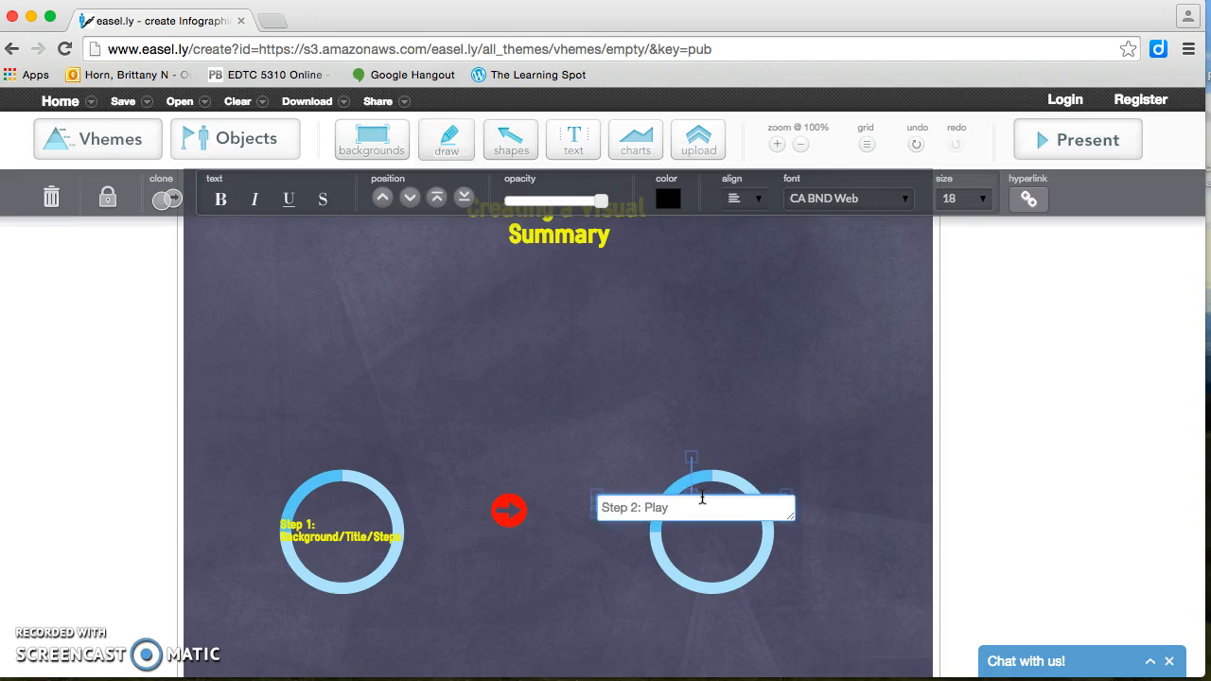
pyautogui.write('ep 2: Play')
pyautogui.click(852, 479)
# Shift the Step 2 text toward the middle of its ring and color it bright yellow
pyautogui.moveTo(668, 514); pyautogui.dragTo(709, 522)
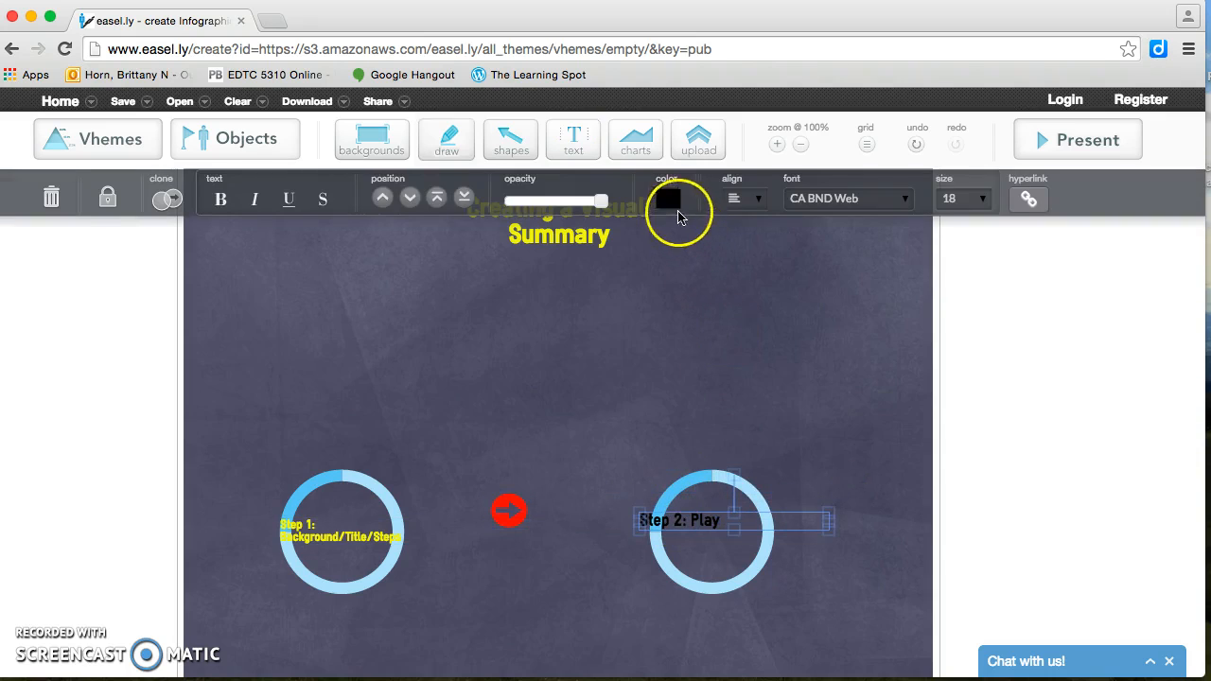
pyautogui.click(669, 200)
pyautogui.click(805, 251)
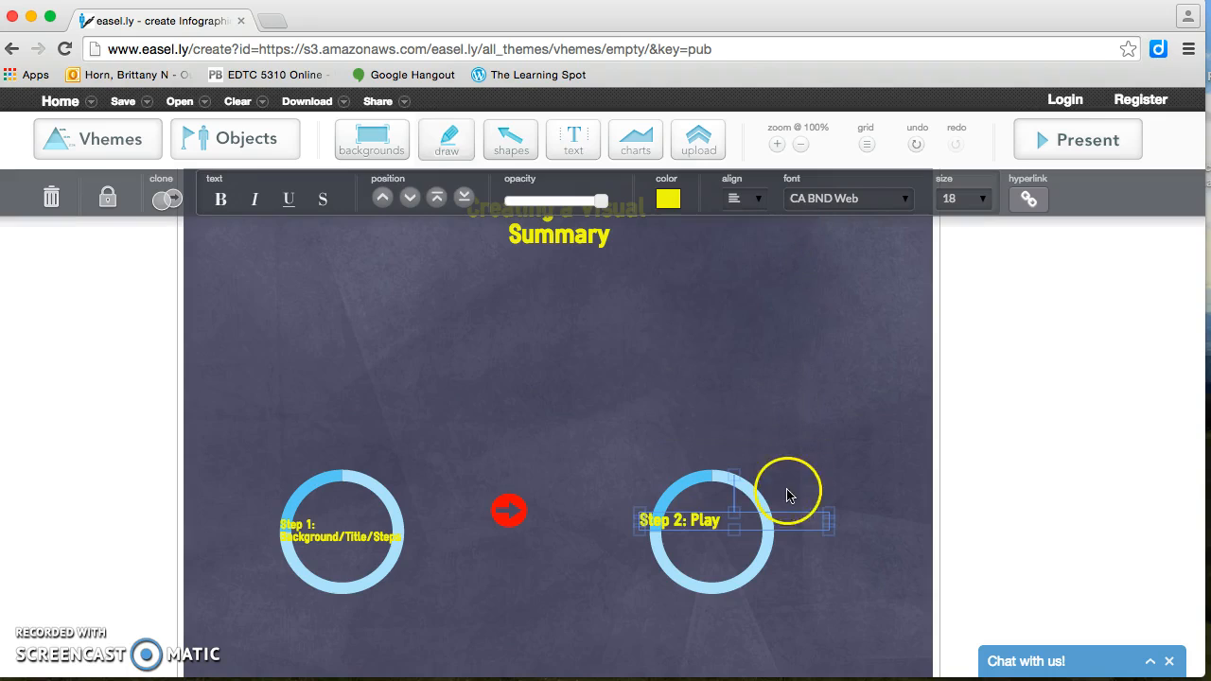
# Shrink the Step 2 text box and position it so the text sits inside the second ring
pyautogui.click(811, 523)
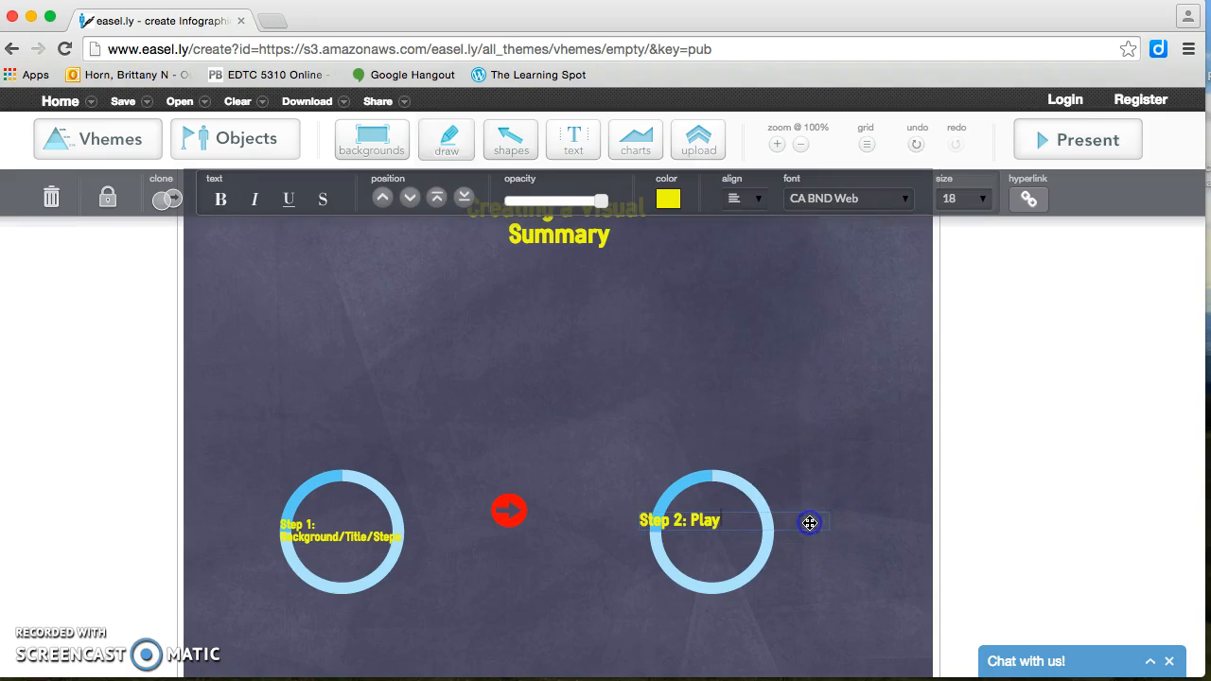
pyautogui.click(666, 521)
pyautogui.click(713, 548)
pyautogui.click(708, 520)
pyautogui.click(644, 530)
pyautogui.moveTo(642, 532); pyautogui.dragTo(698, 532)
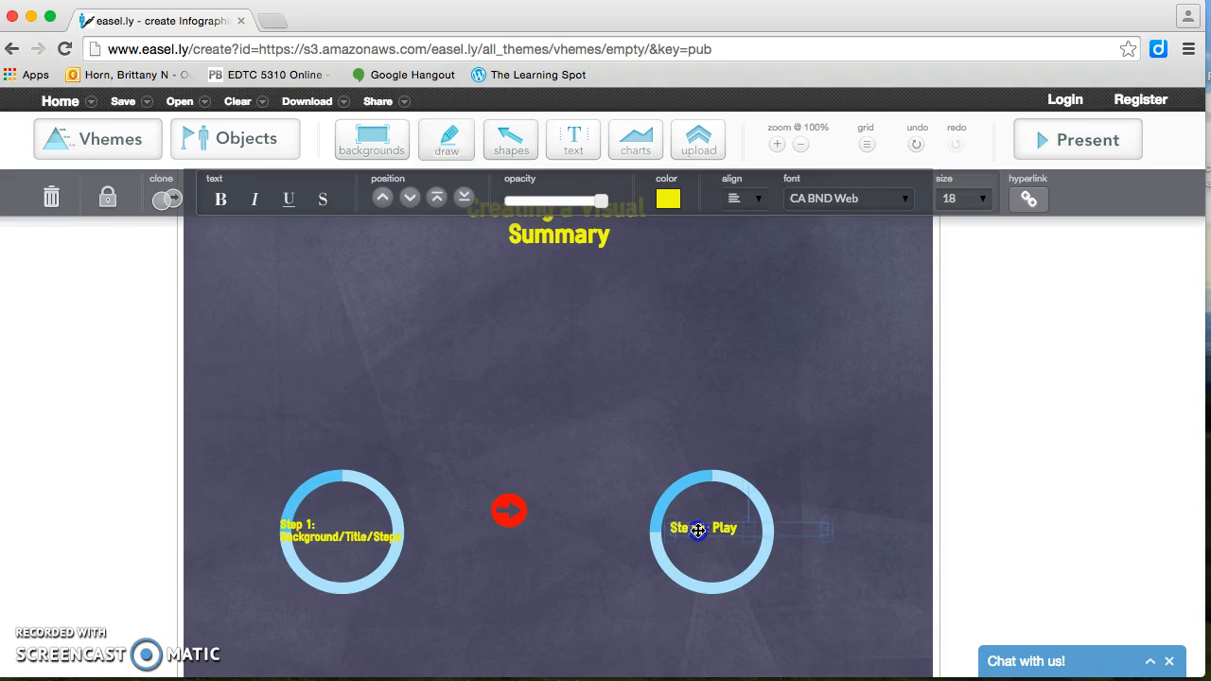
pyautogui.click(786, 300)
# Add the woman with glasses from the education objects above the Step 1 ring and enlarge her
pyautogui.scroll(-2, 786, 299)
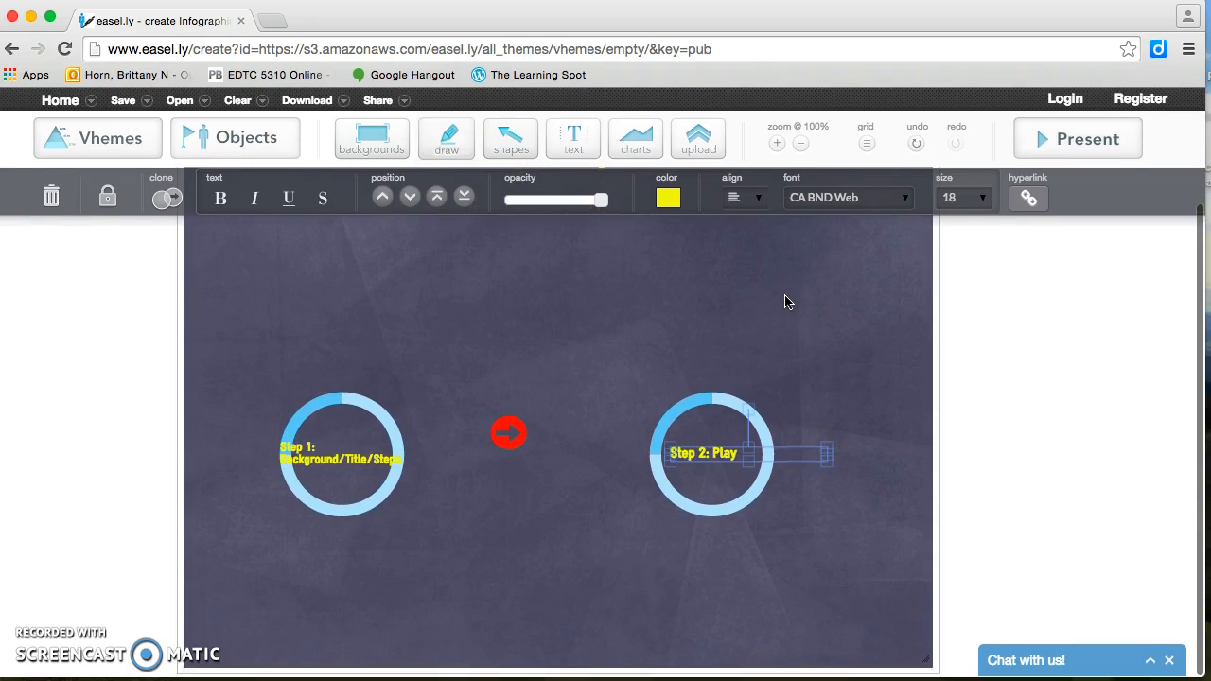
pyautogui.scroll(3, 786, 301)
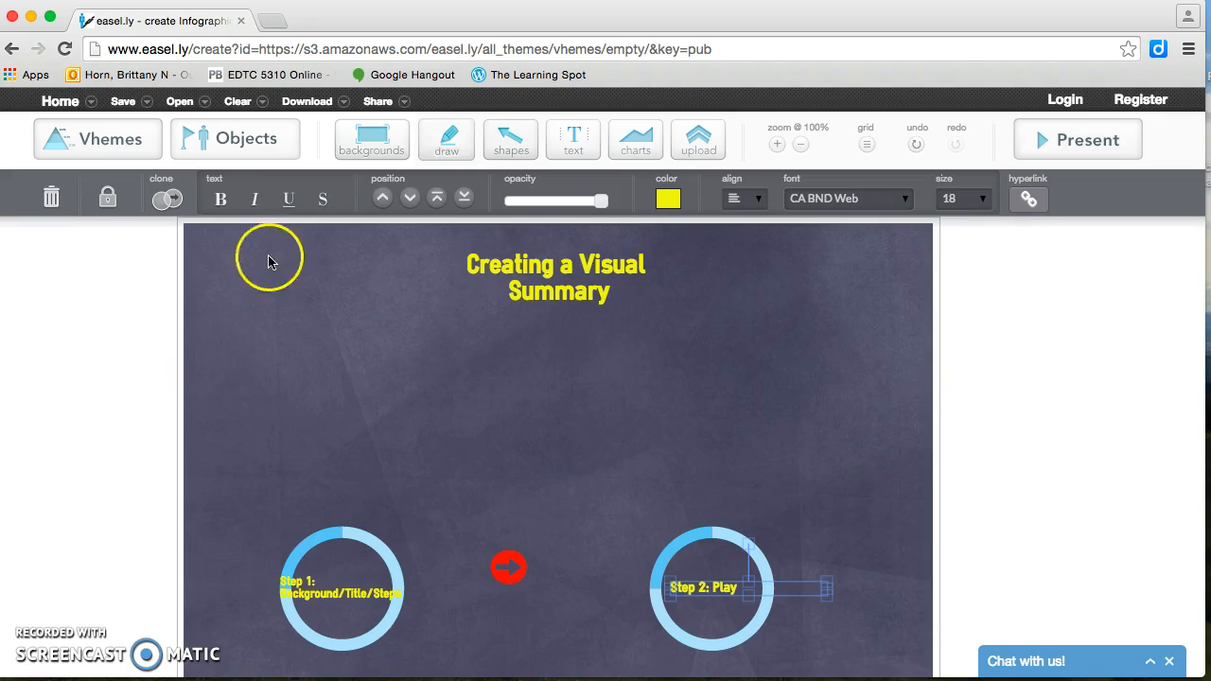
pyautogui.click(218, 140)
pyautogui.click(128, 205)
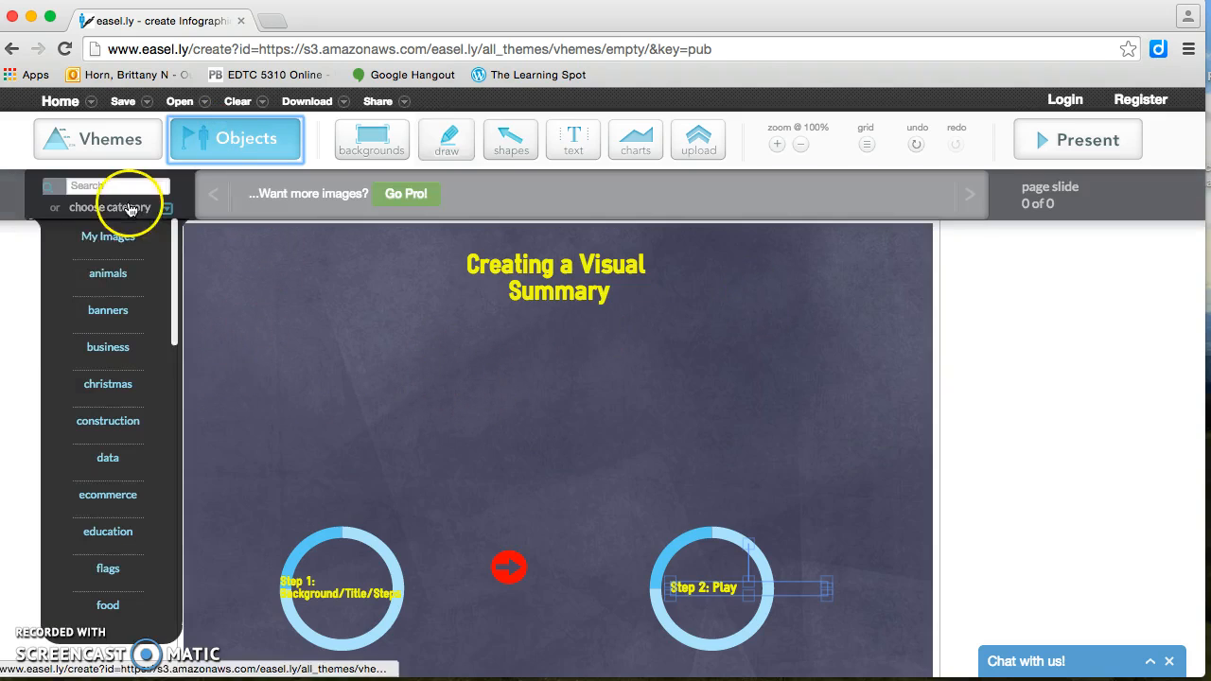
pyautogui.scroll(-4, 77, 360)
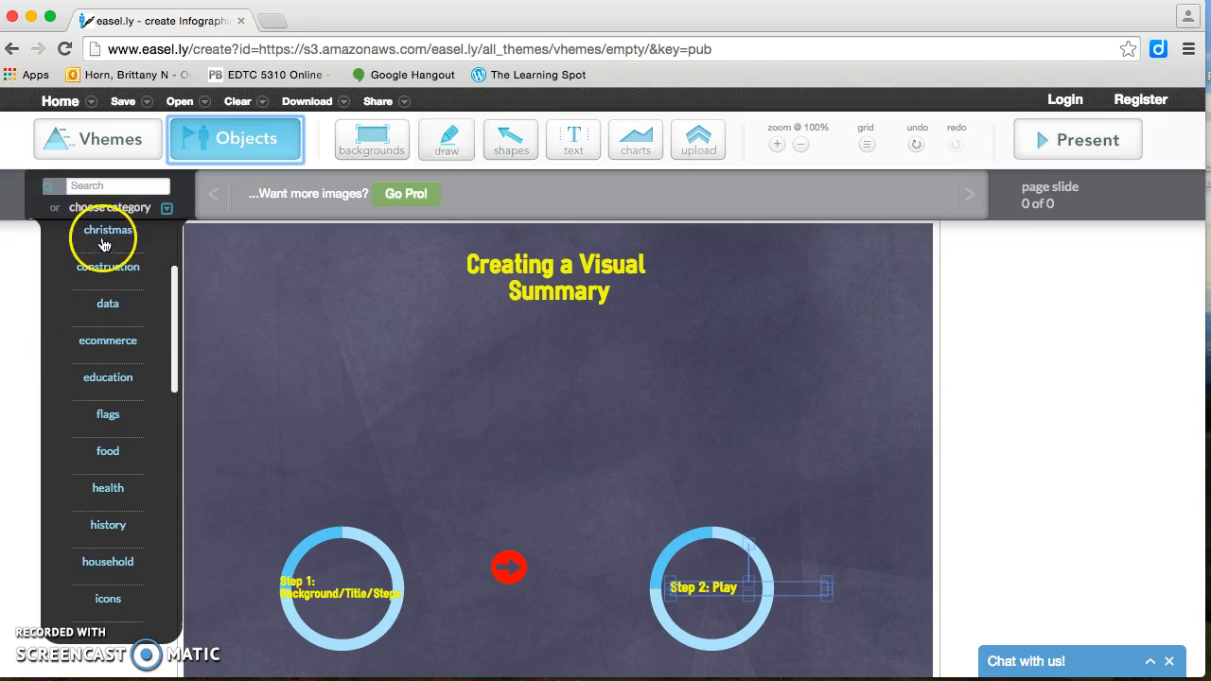
pyautogui.scroll(4, 90, 303)
pyautogui.scroll(-2, 98, 316)
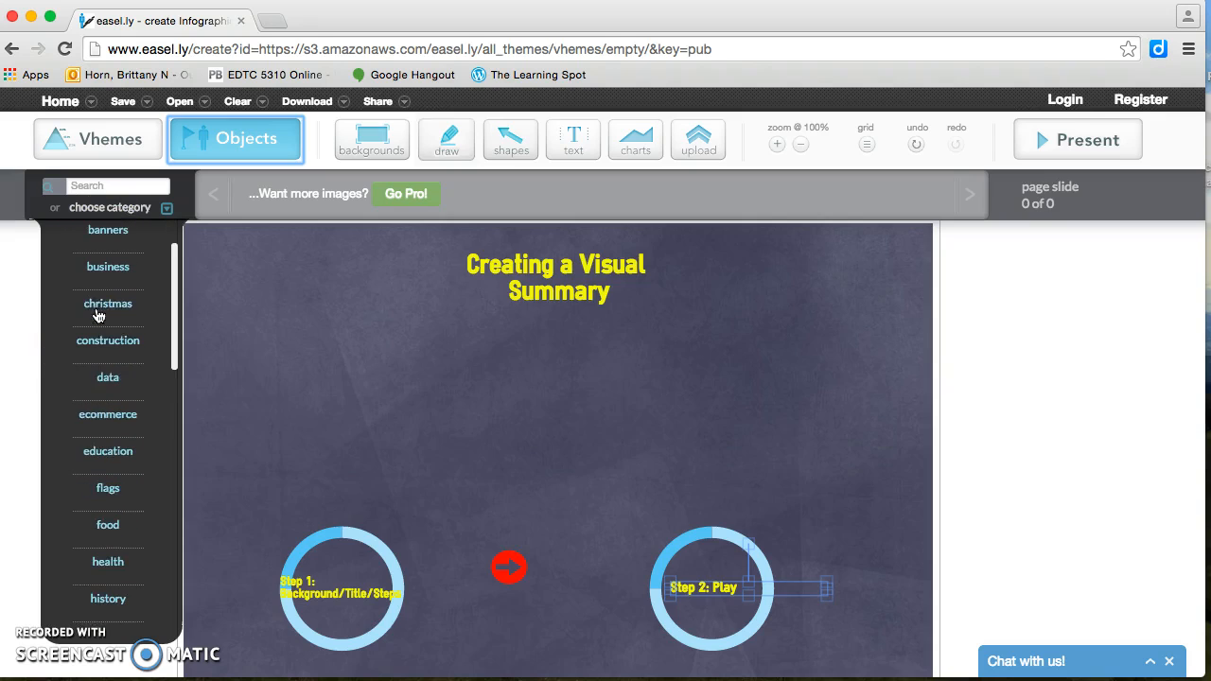
pyautogui.click(96, 458)
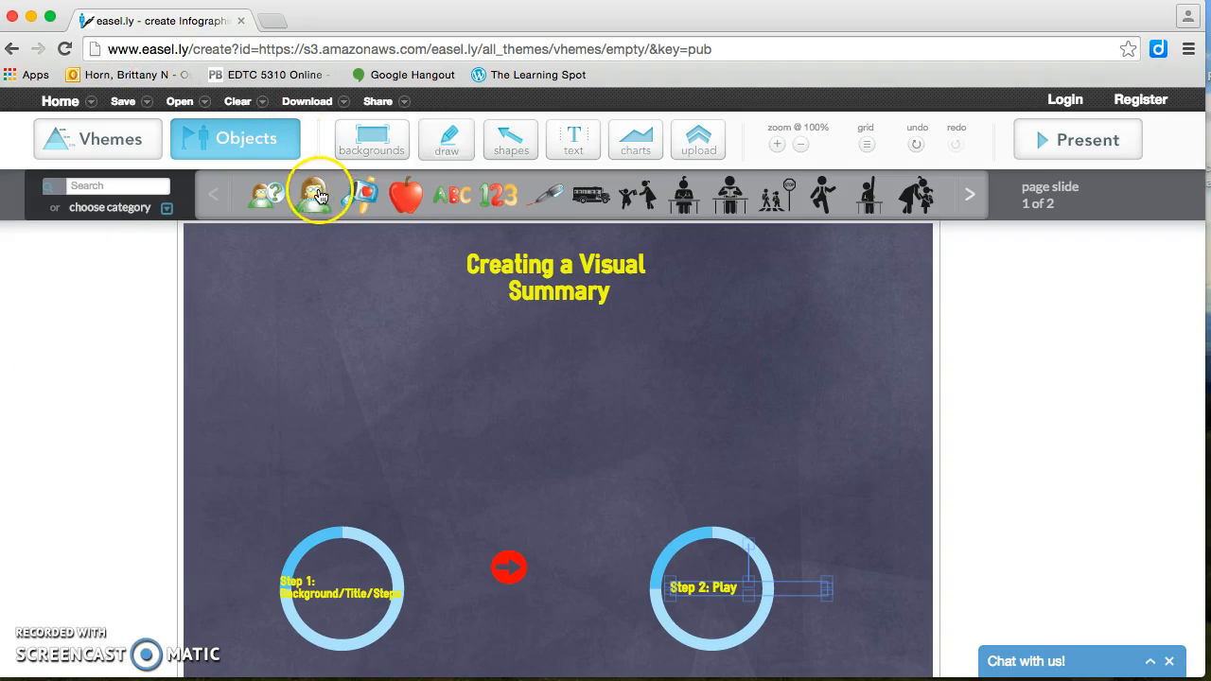
pyautogui.moveTo(294, 247); pyautogui.dragTo(301, 354)
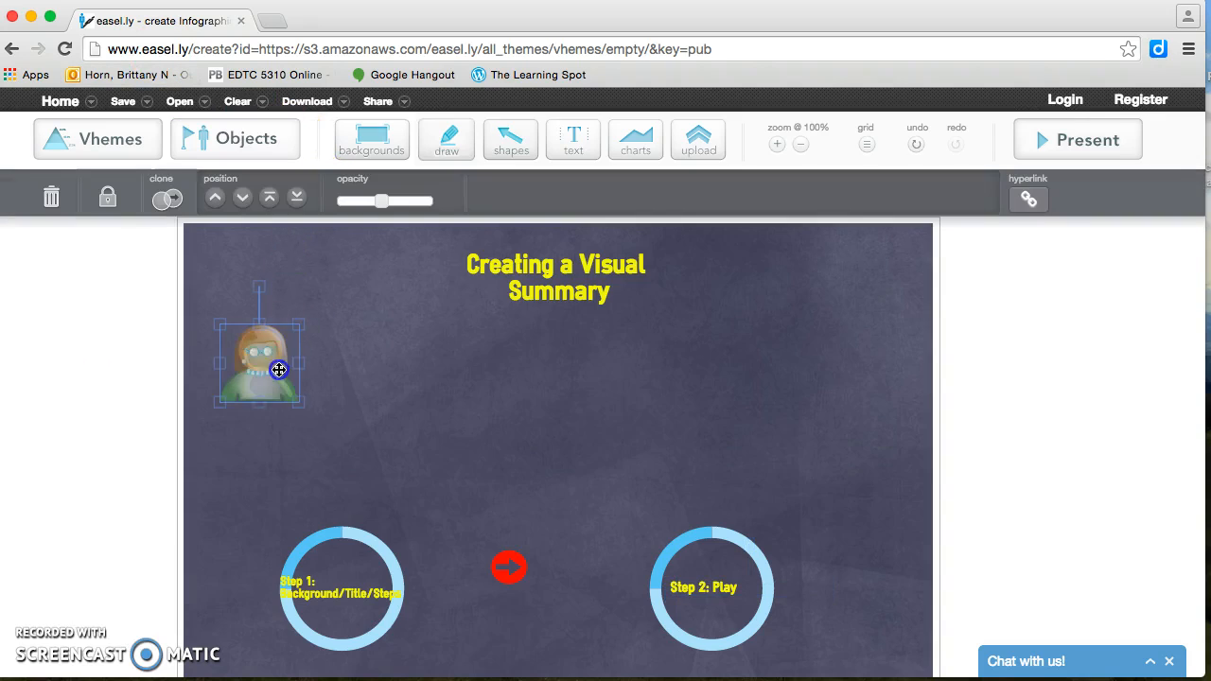
pyautogui.moveTo(299, 404); pyautogui.dragTo(384, 432)
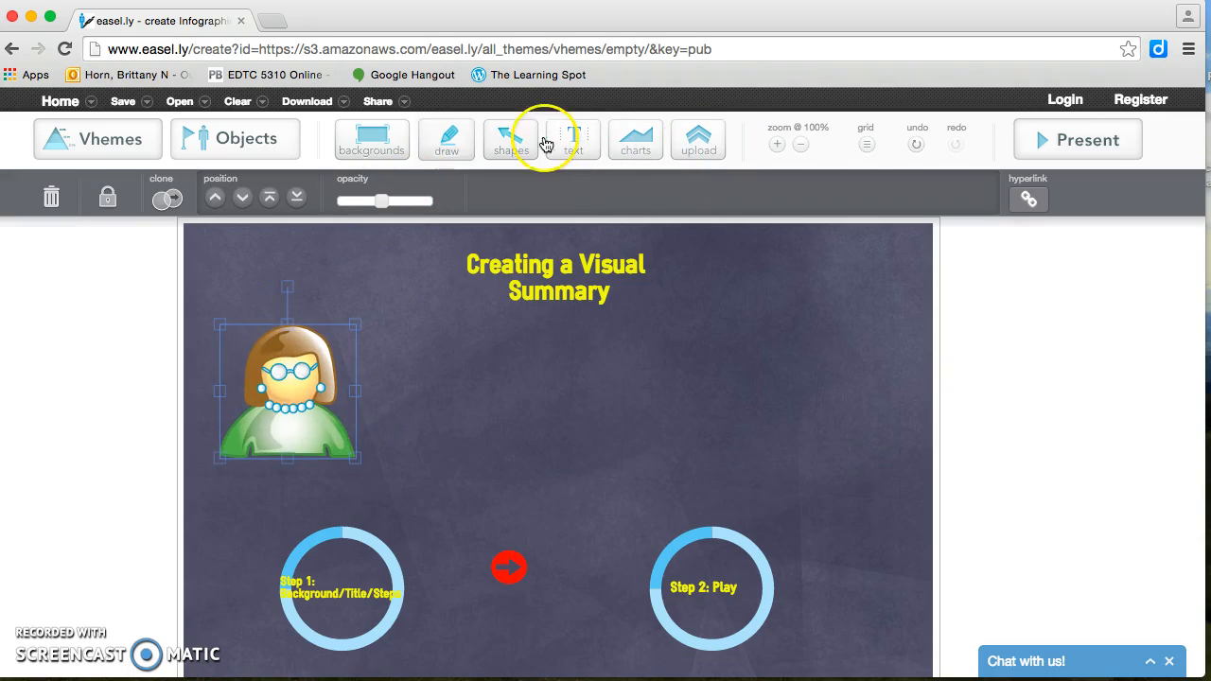
# Add the sun from the second page of education objects above the Step 2 ring and enlarge it
pyautogui.click(242, 157)
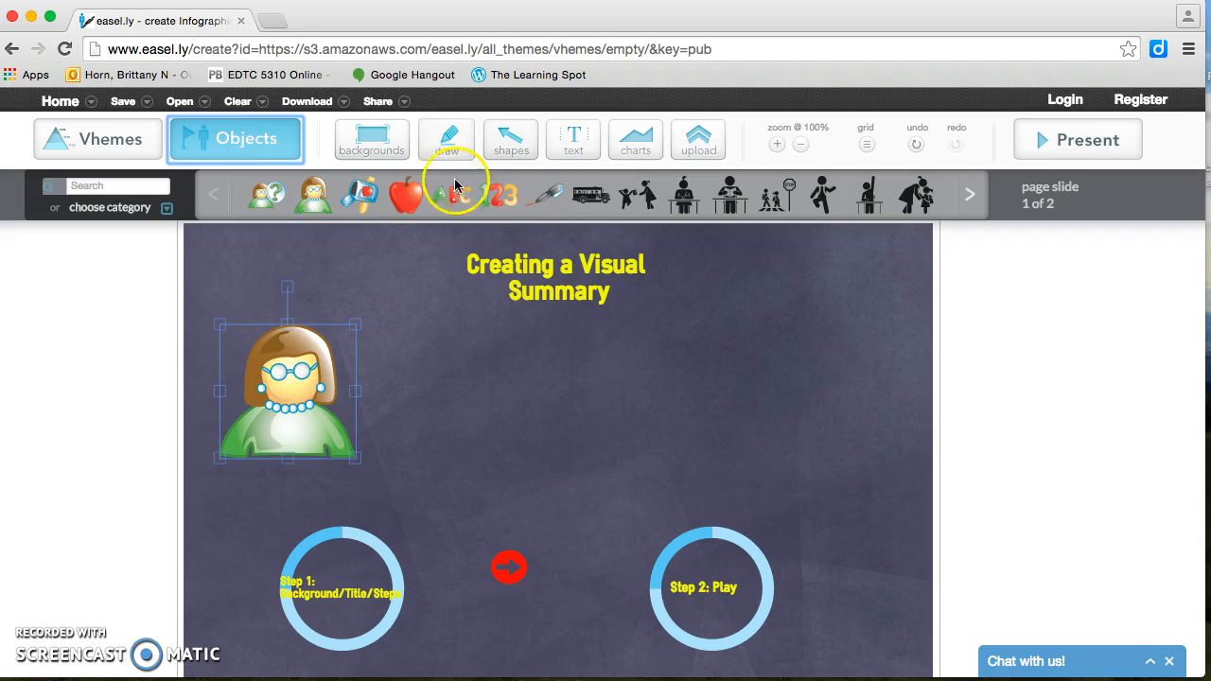
pyautogui.click(974, 201)
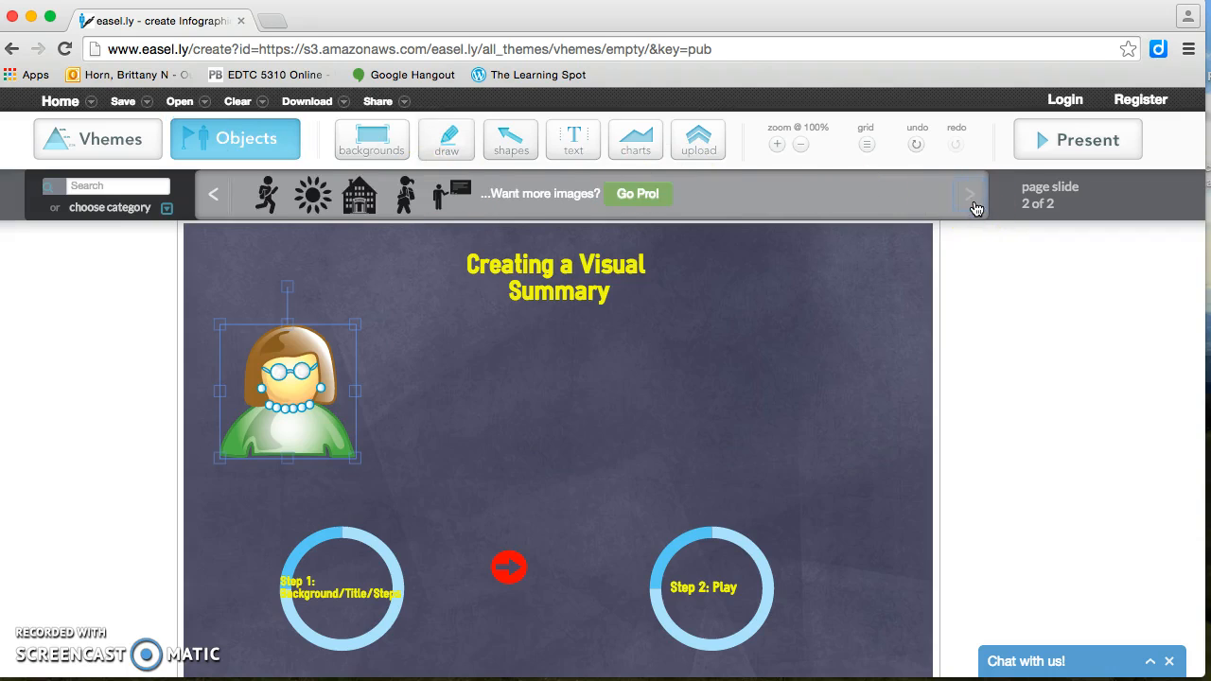
pyautogui.scroll(-1, 359, 312)
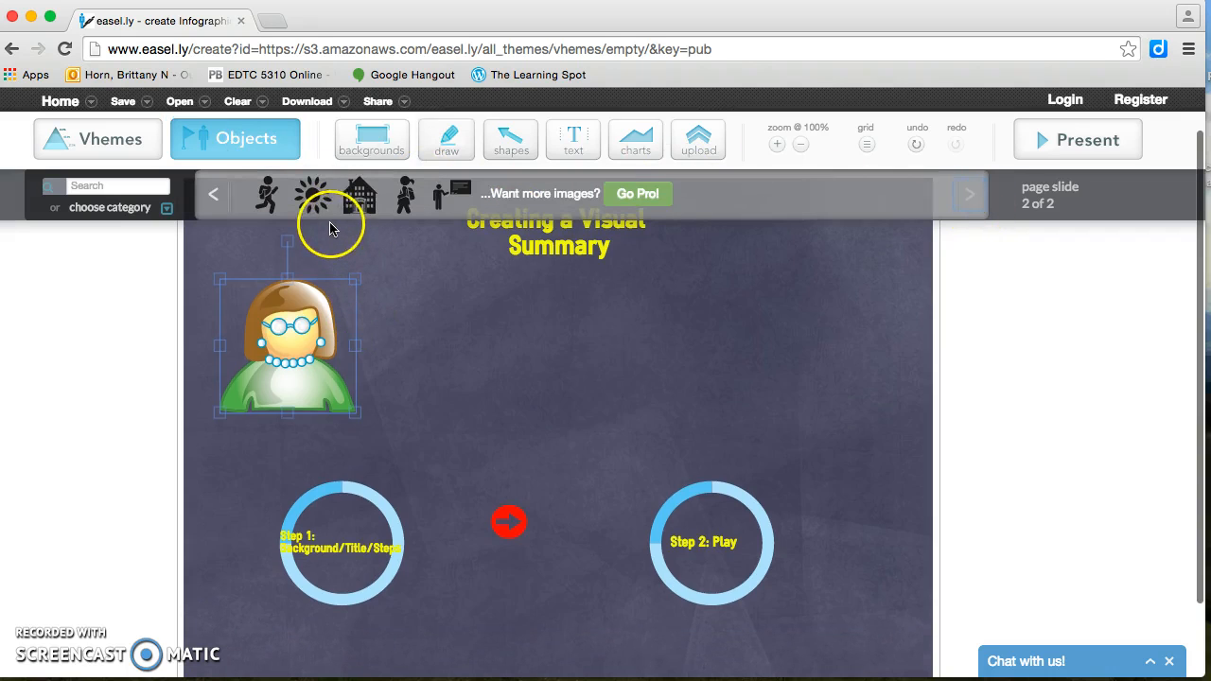
pyautogui.moveTo(349, 201); pyautogui.dragTo(848, 400)
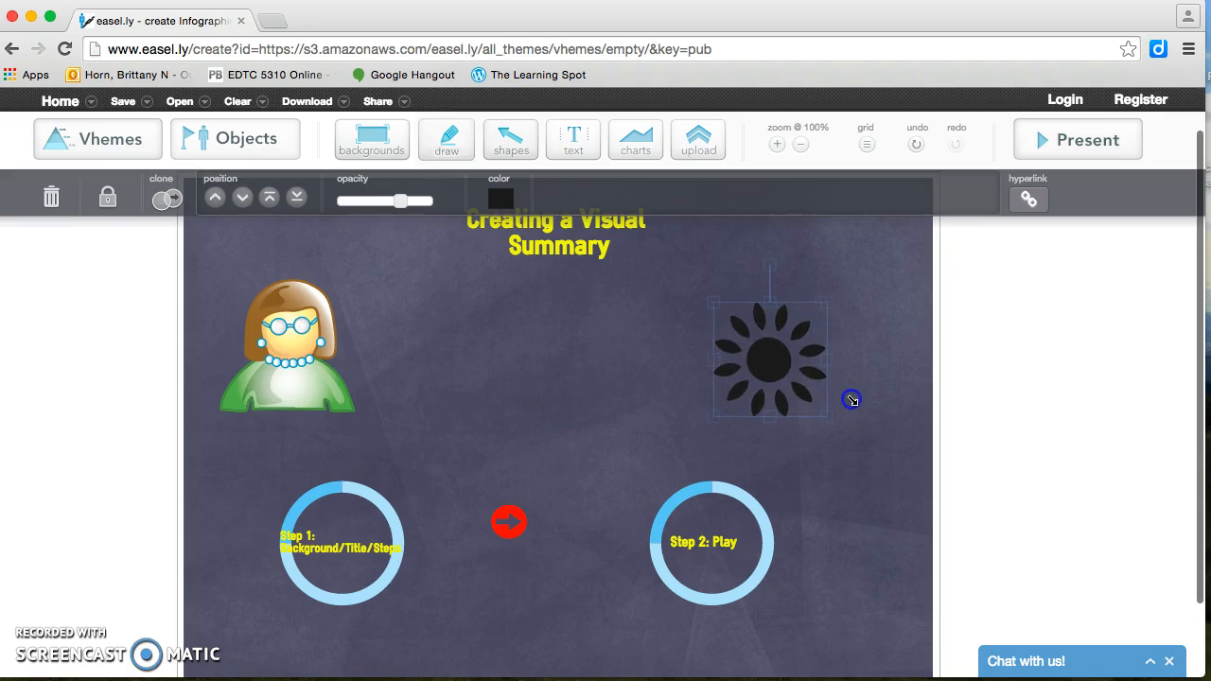
# Color the sun green and align its lower edge with that of the woman figure
pyautogui.click(785, 373)
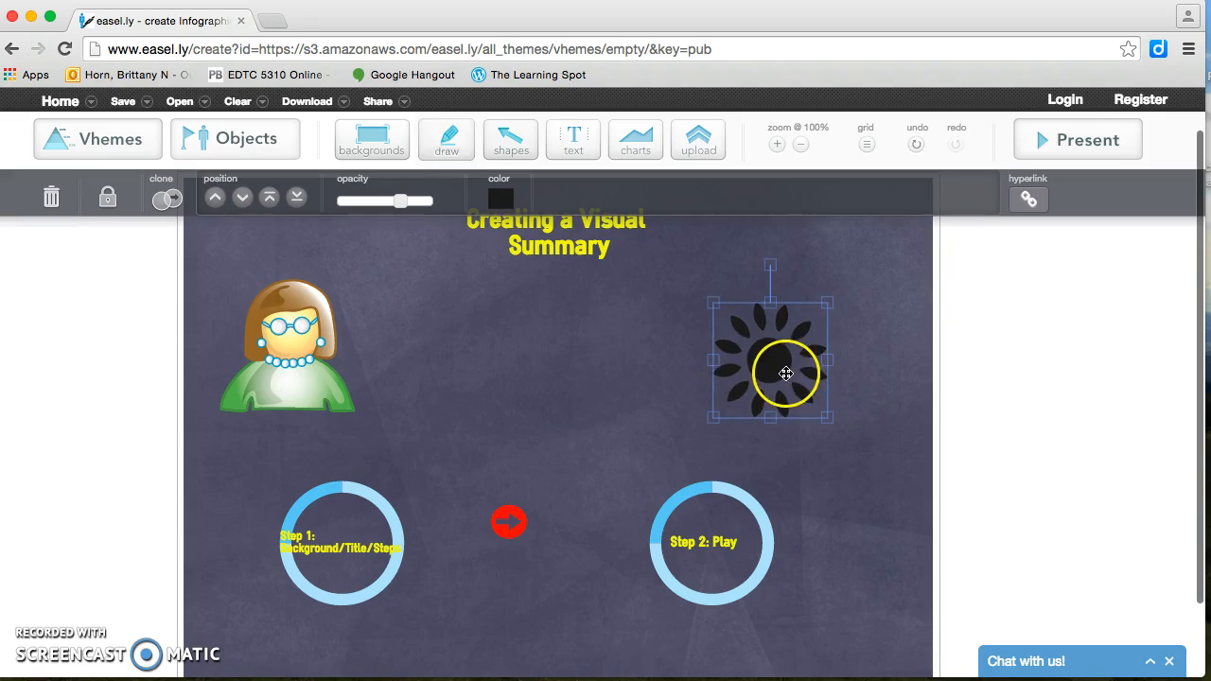
pyautogui.click(502, 197)
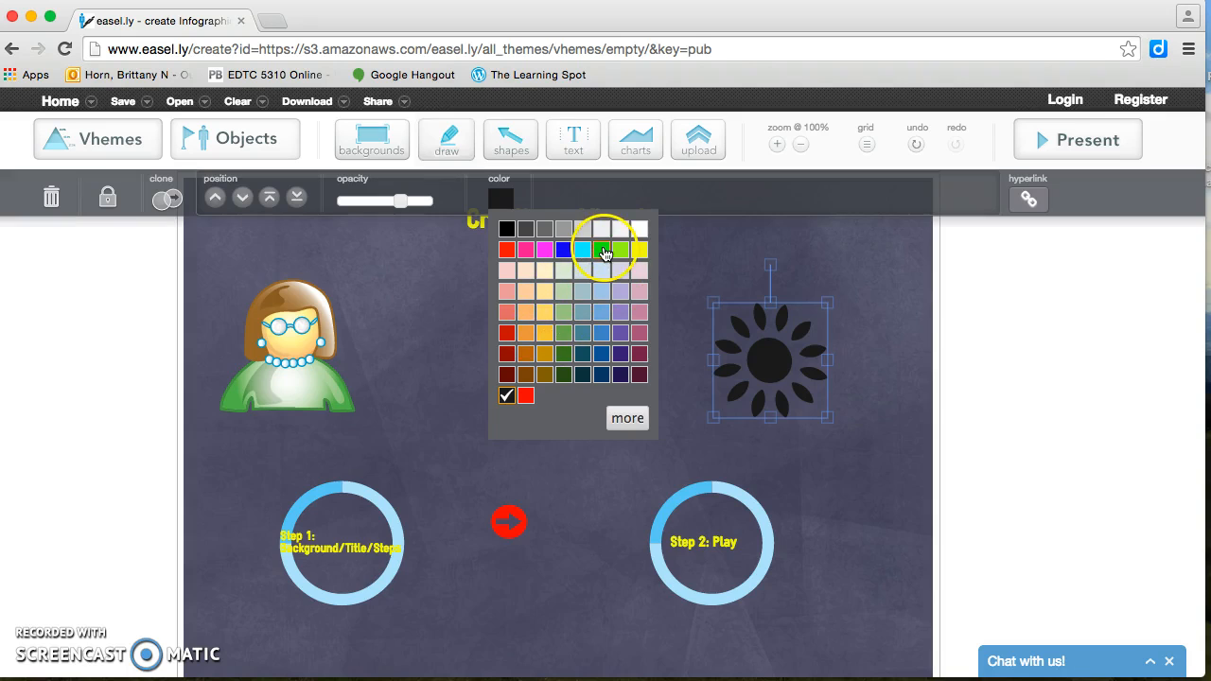
pyautogui.click(604, 252)
pyautogui.moveTo(765, 331); pyautogui.dragTo(786, 345)
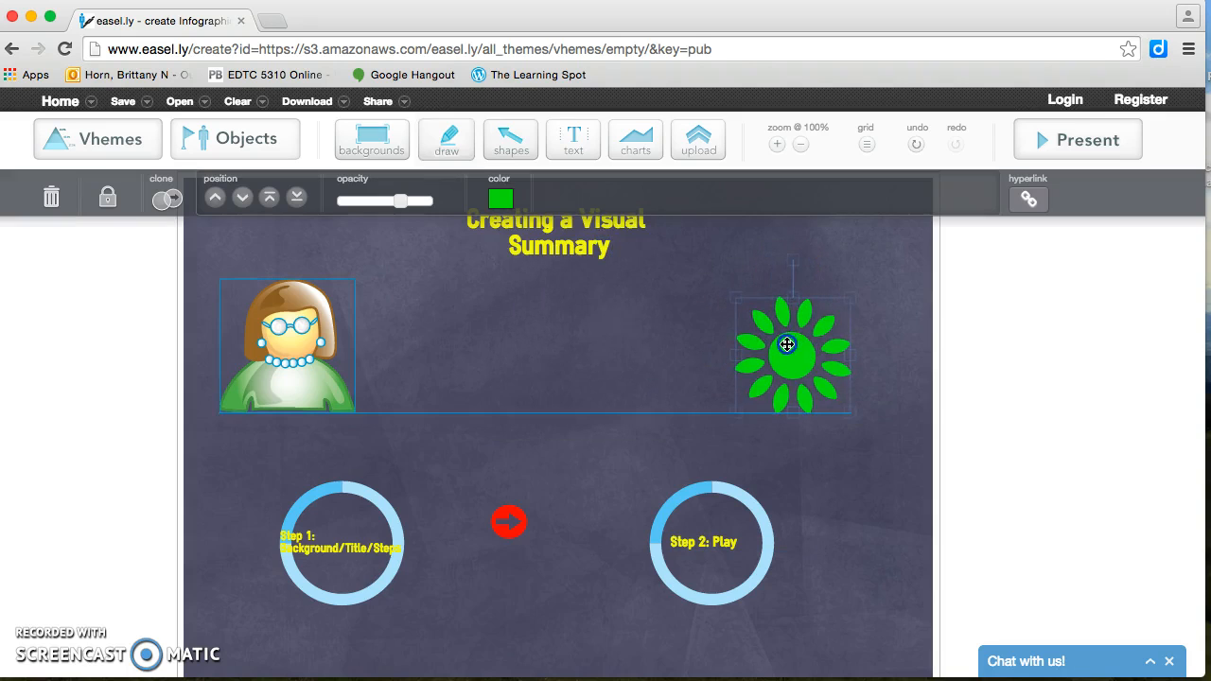
# Move the red arrow slightly right and down so it sits nearer the midpoint between the two rings
pyautogui.scroll(-2, 697, 452)
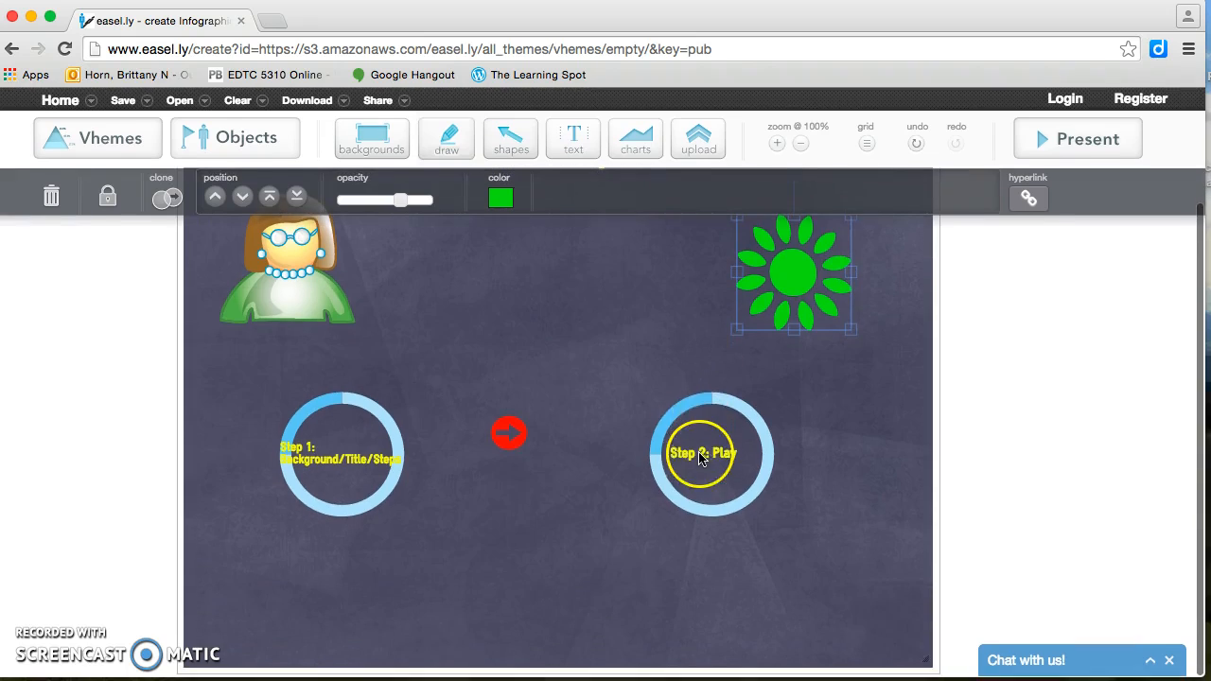
pyautogui.click(507, 433)
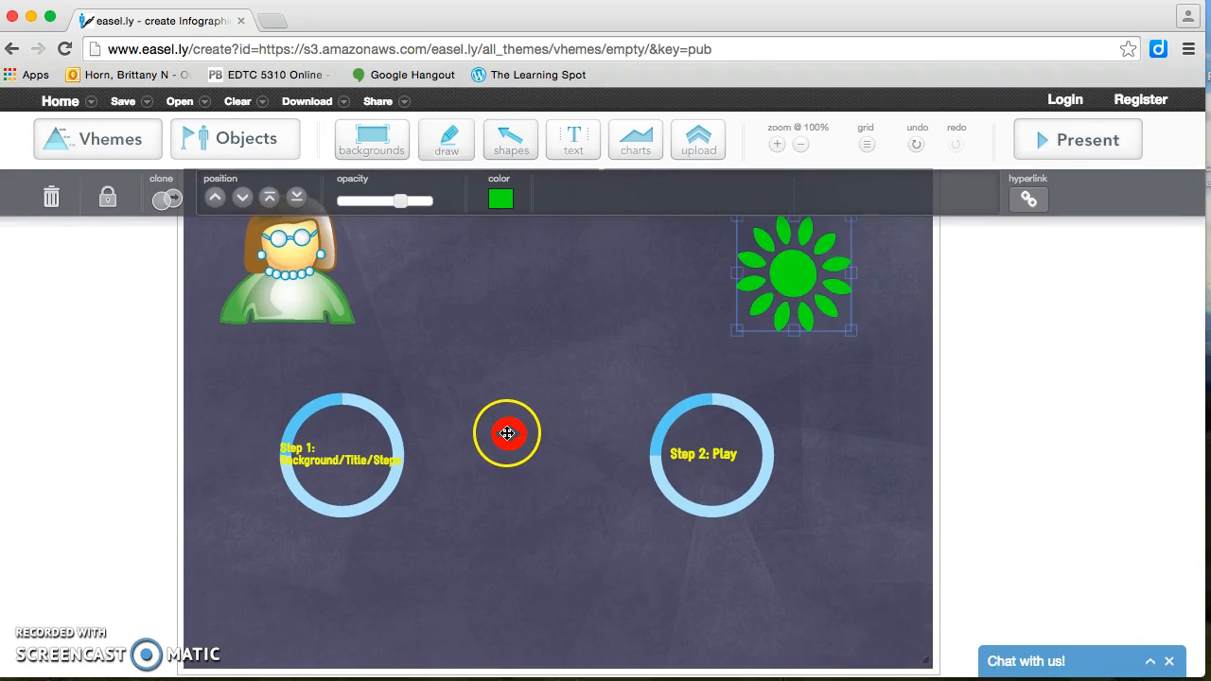
pyautogui.moveTo(520, 433); pyautogui.dragTo(529, 441)
pyautogui.click(702, 499)
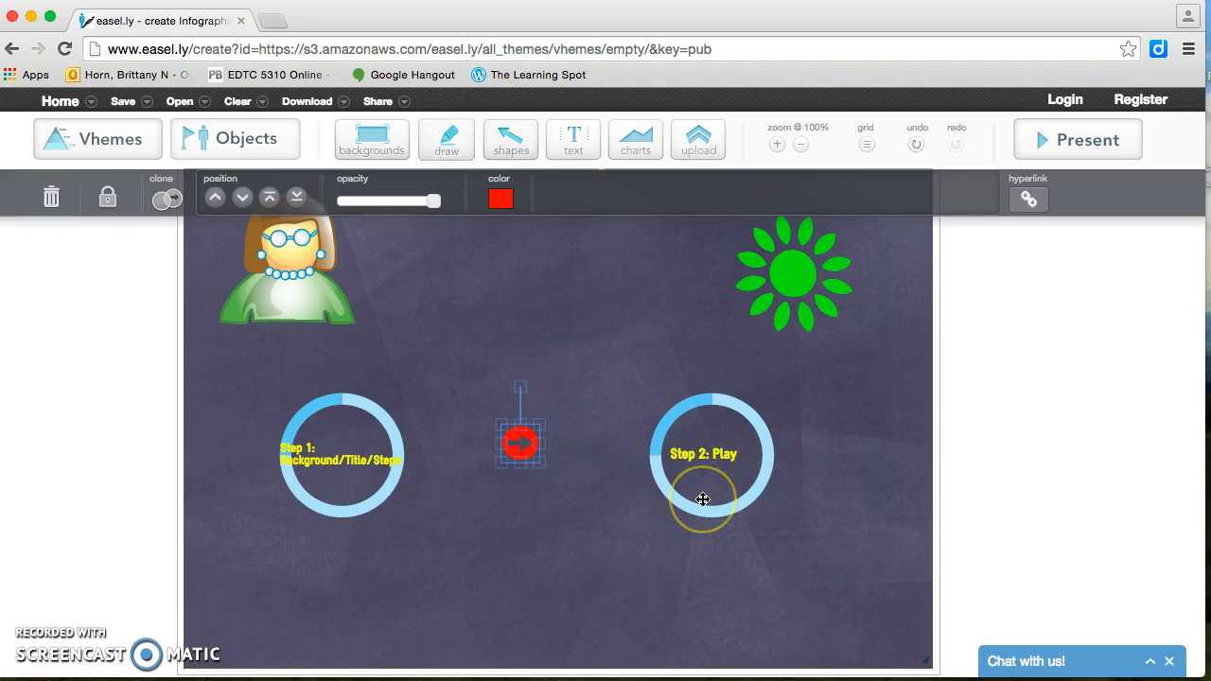
pyautogui.scroll(3, 702, 499)
pyautogui.click(707, 482)
pyautogui.scroll(-1, 707, 484)
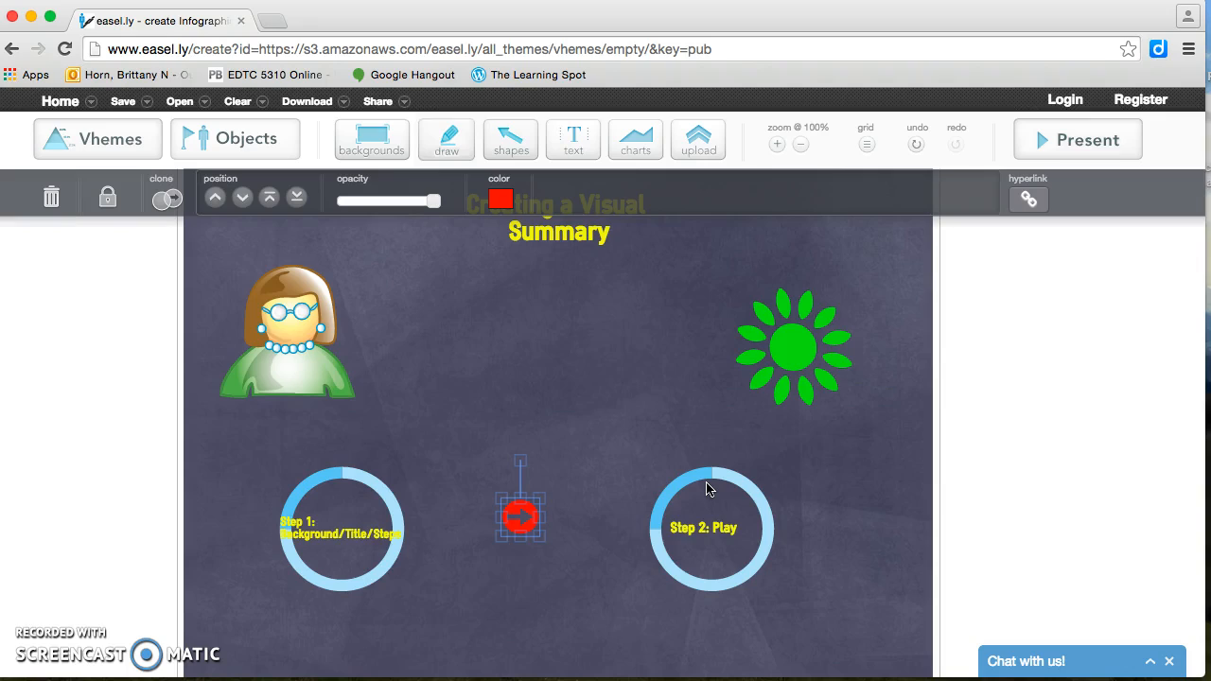